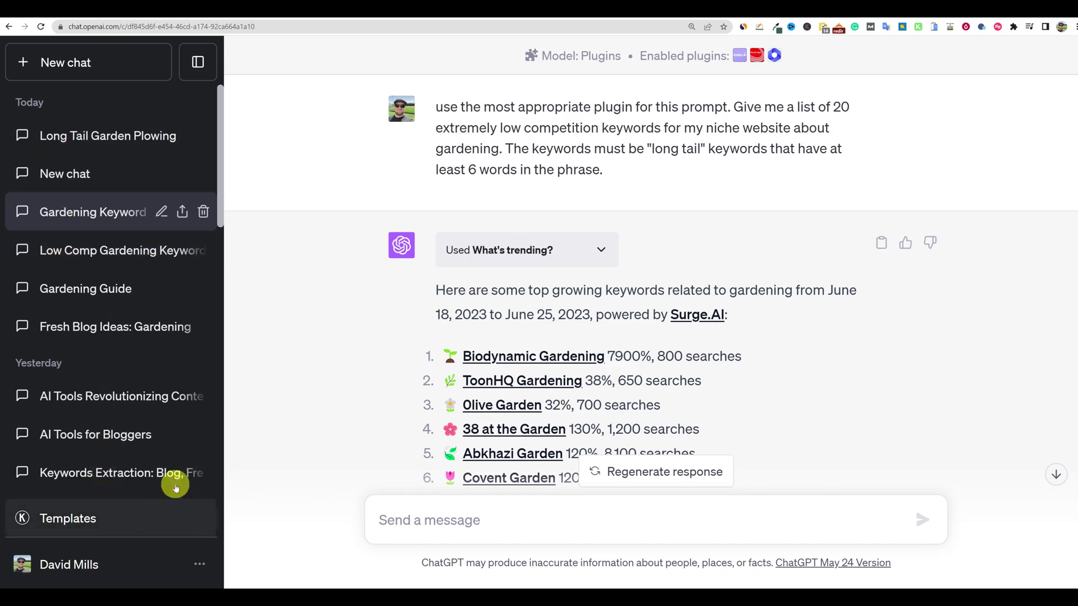
Start a new chat and switch it to GPT-4 in Plugins mode.
click(78, 69)
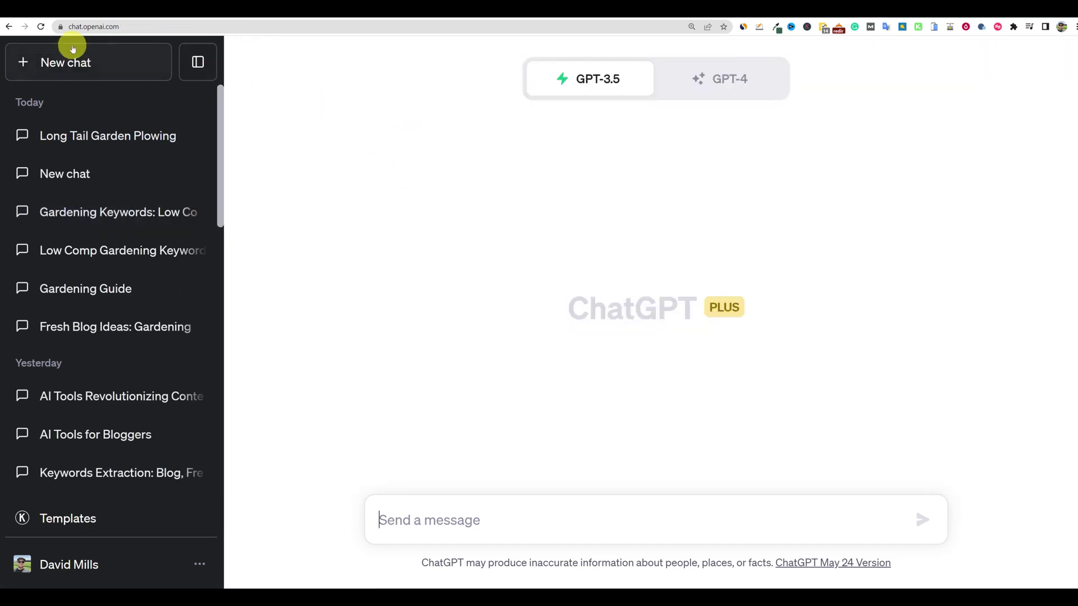
mouse_move(730, 112)
click(730, 79)
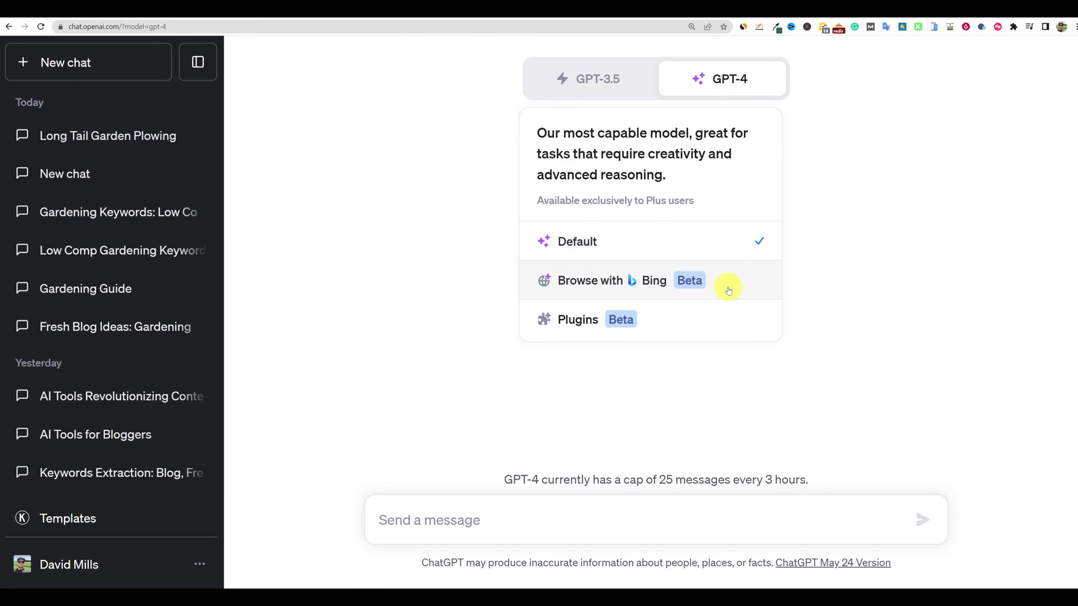
click(654, 329)
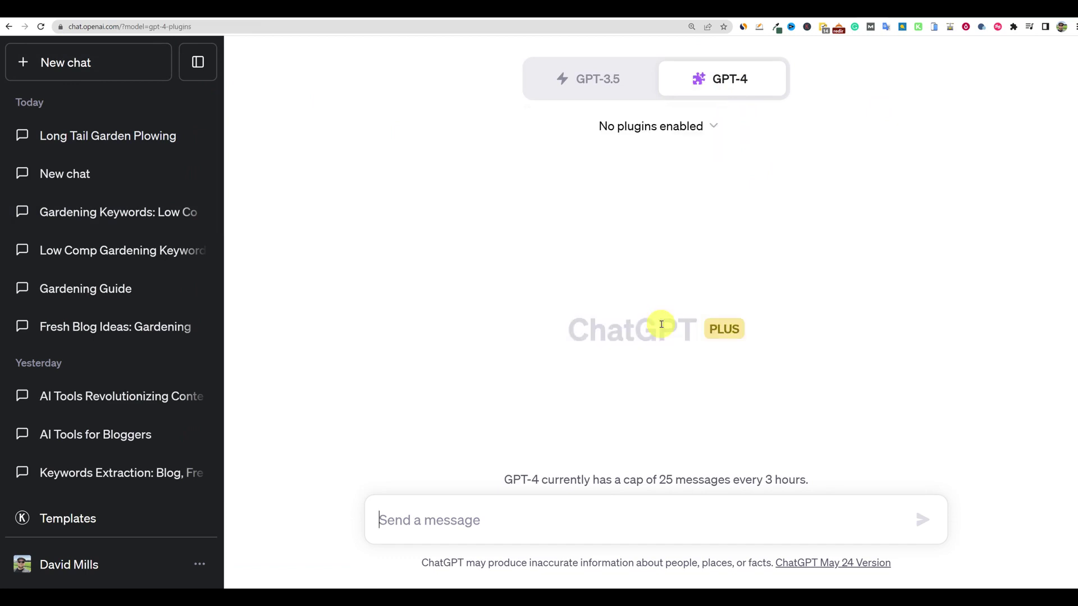
Browse the plugin list, briefly enabling then disabling SummarizeAnything.ai.
click(712, 125)
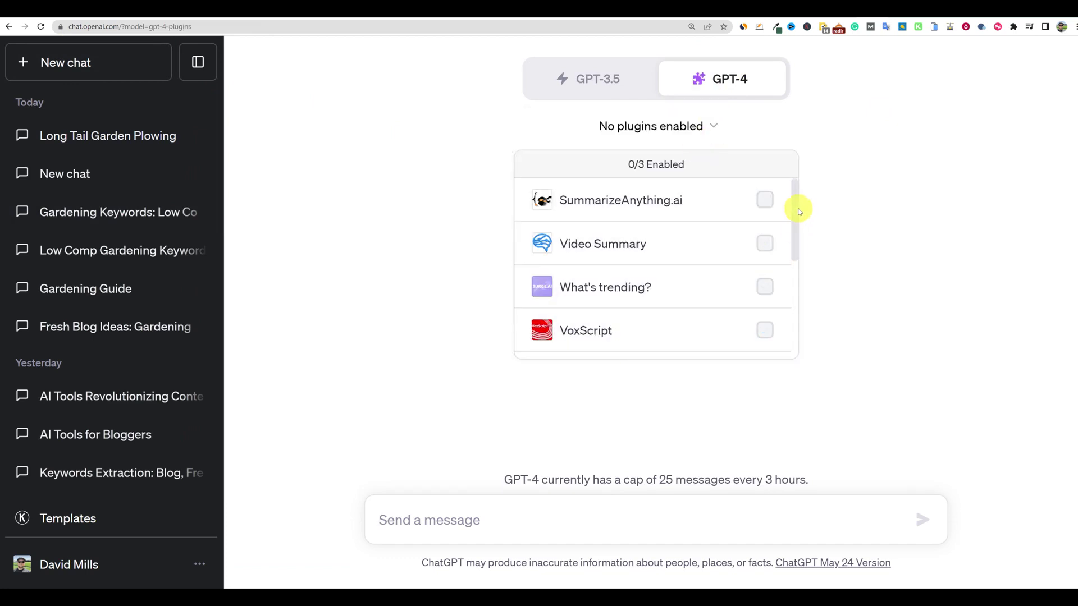
double_click(790, 281)
click(792, 232)
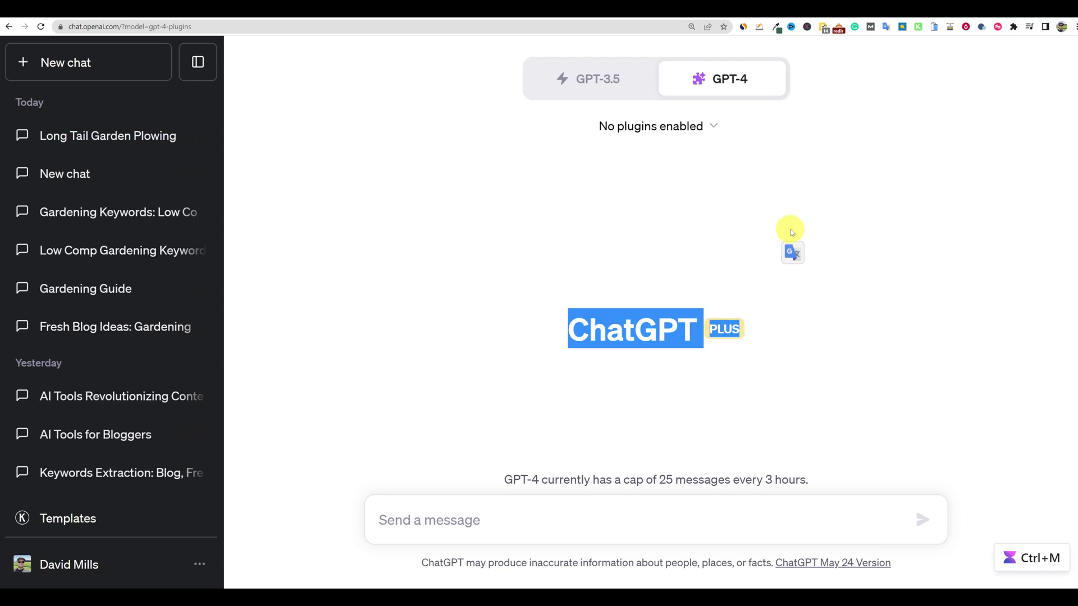
click(713, 126)
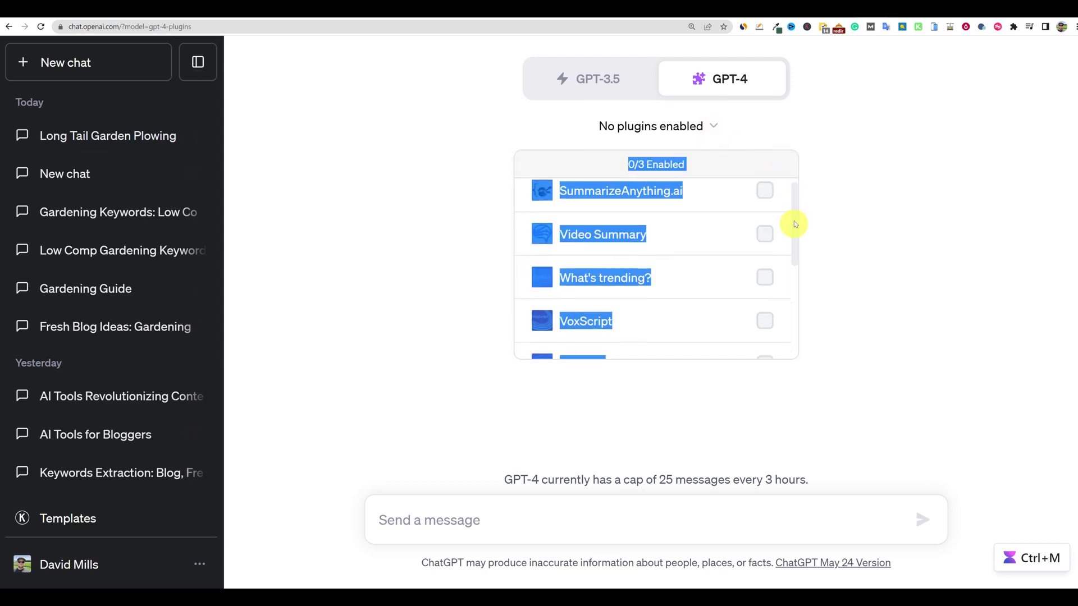
mouse_move(793, 221)
mouse_down()
mouse_move(792, 303)
mouse_move(791, 207)
mouse_up()
click(788, 196)
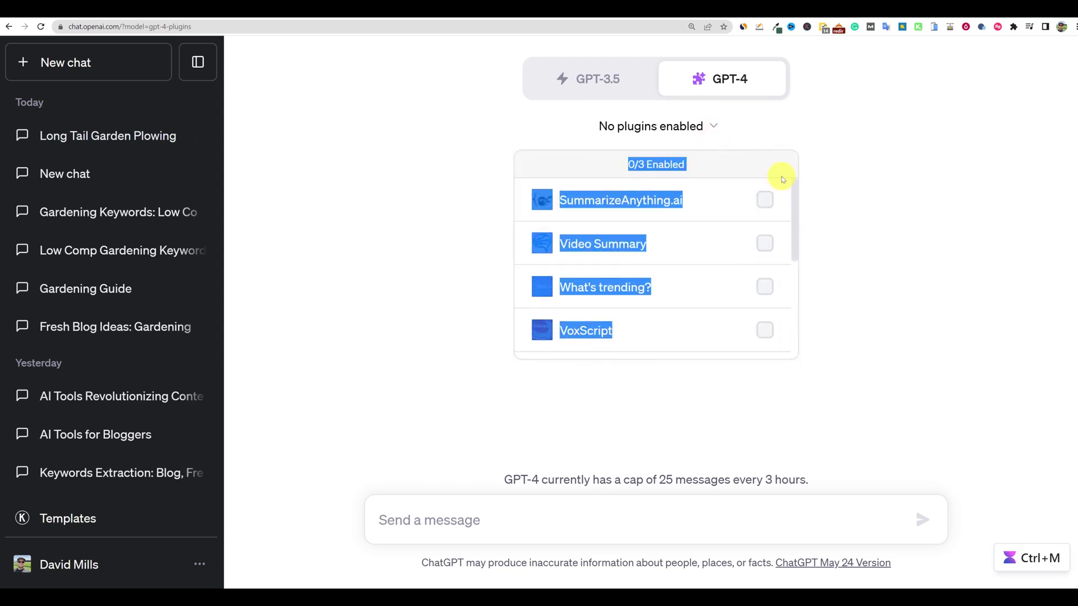
click(765, 199)
click(766, 200)
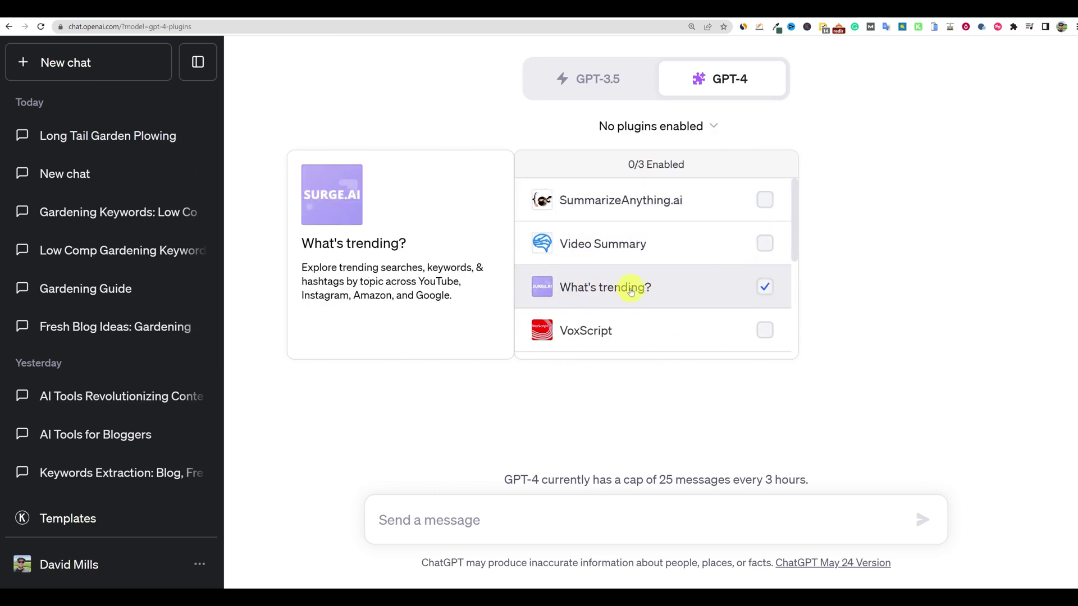
Enable the What's trending? plugin, leaving 1 of 3 plugins active.
scroll(701, 272, down, 5)
scroll(700, 272, up, 5)
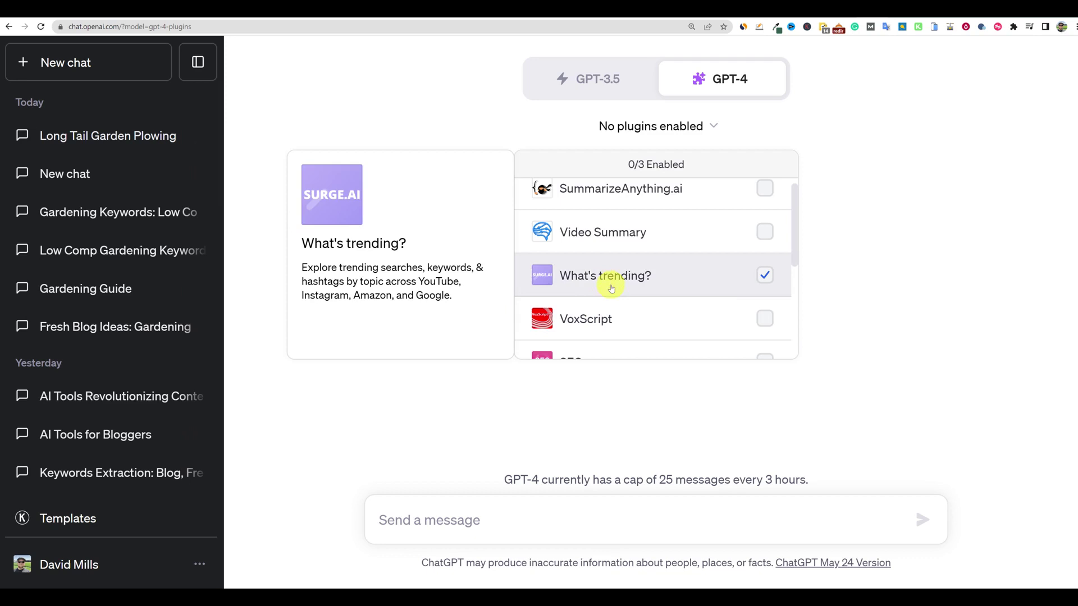
click(764, 274)
scroll(753, 325, down, 5)
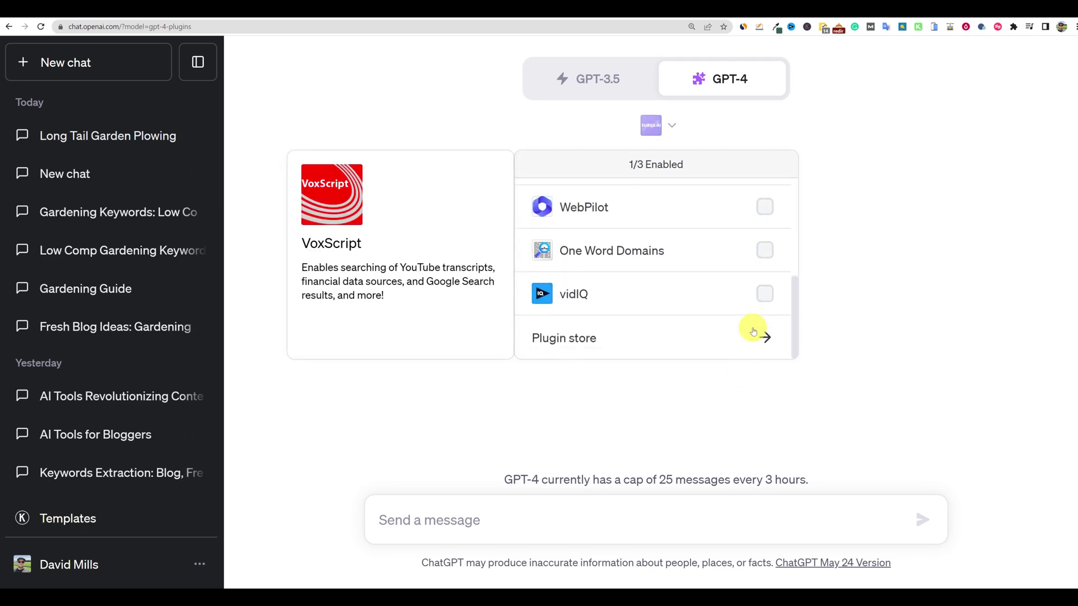
Open the plugin store, dismiss the About plugins notice, and view the installed plugins.
click(577, 338)
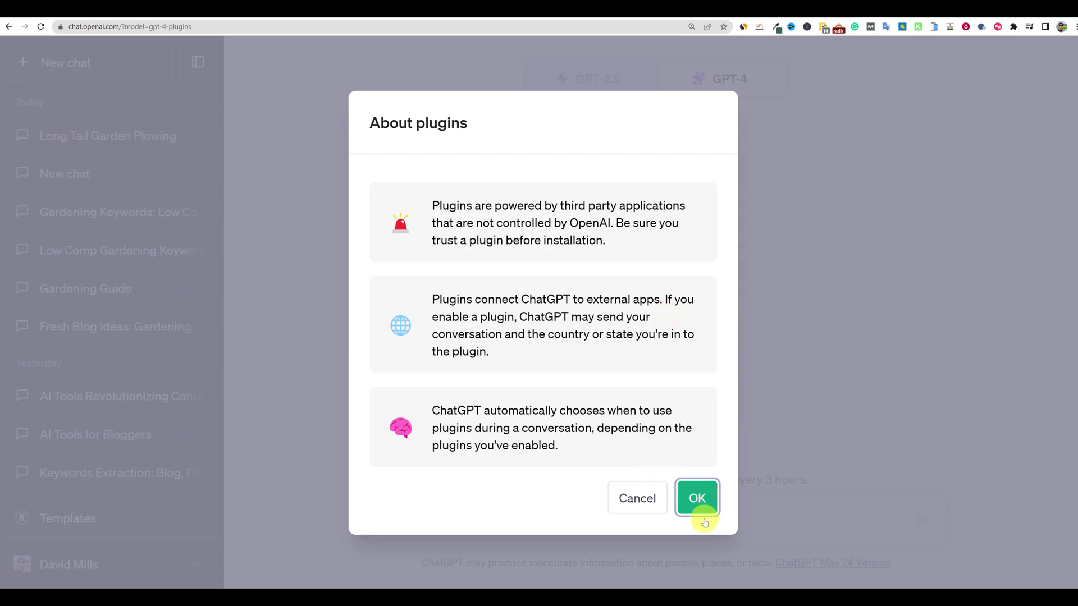
click(697, 498)
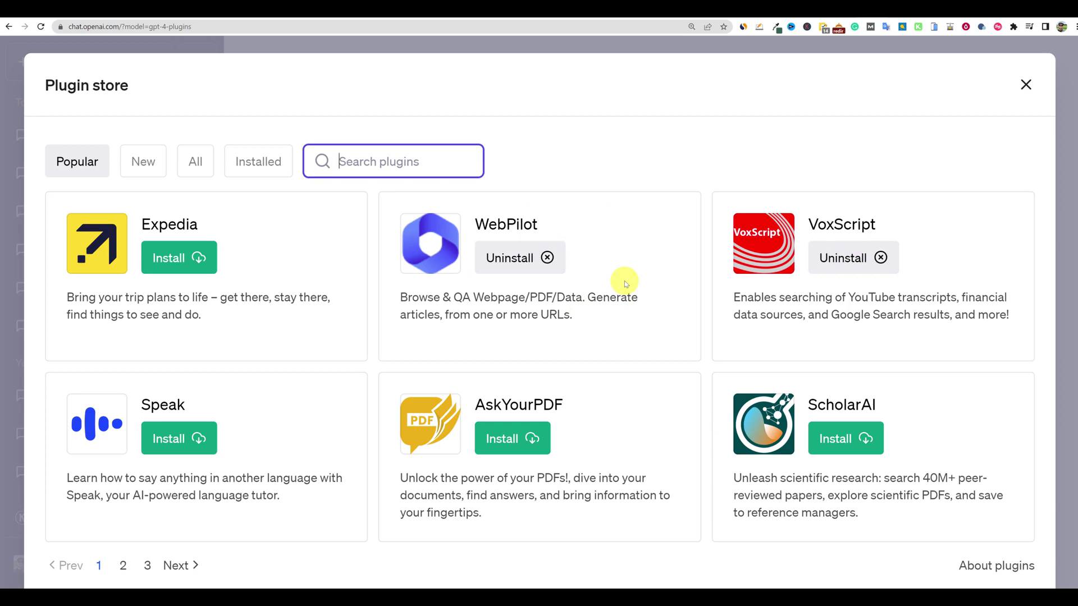
click(250, 161)
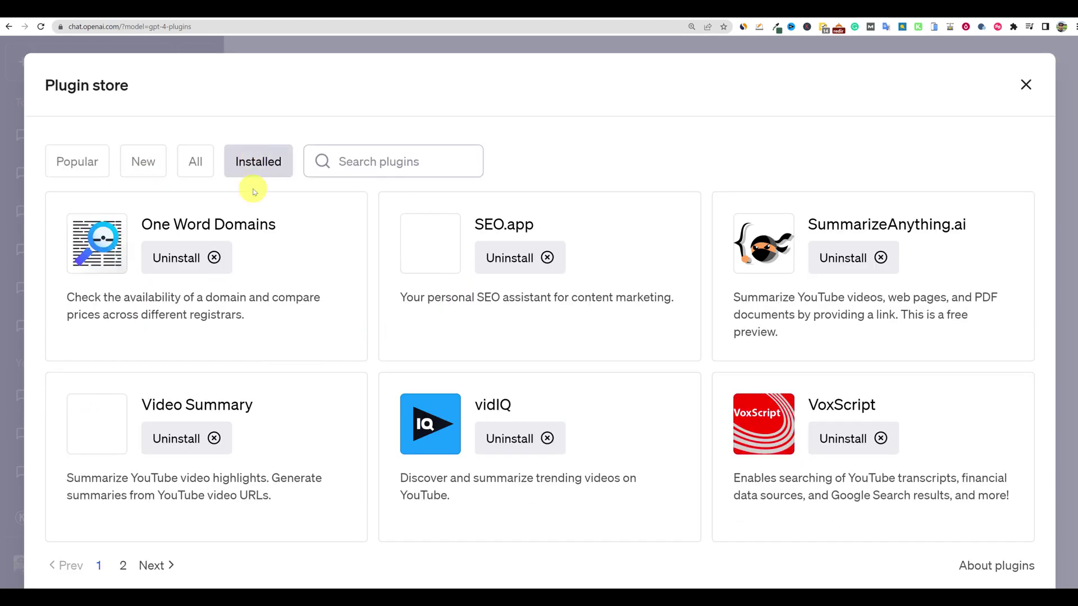
scroll(267, 257, down, 1)
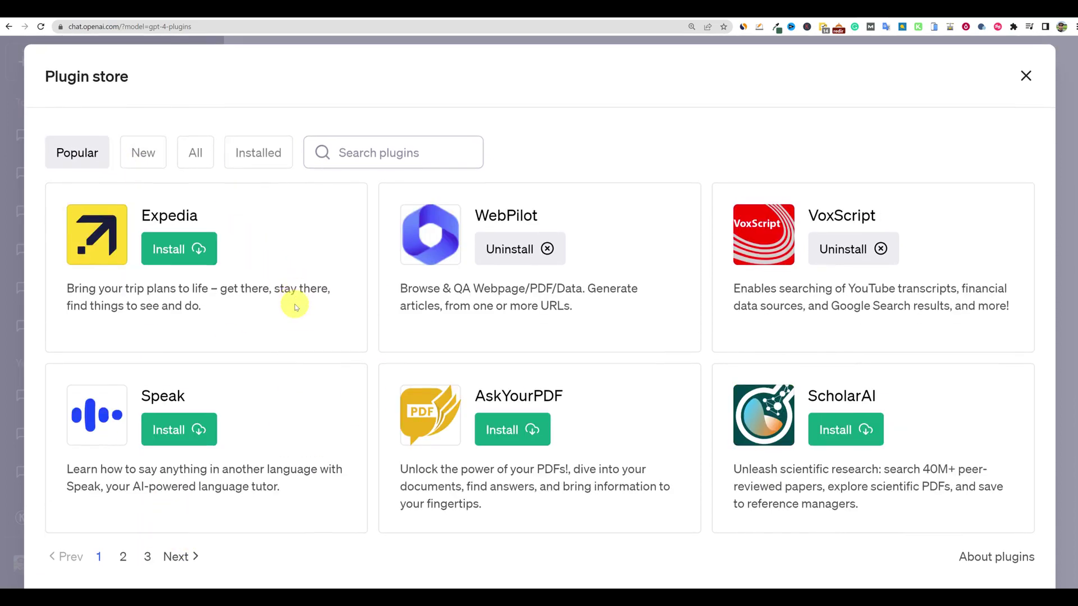
scroll(296, 307, down, 1)
Browse the Popular, New and All plugin listings, ending on all plugins.
click(195, 127)
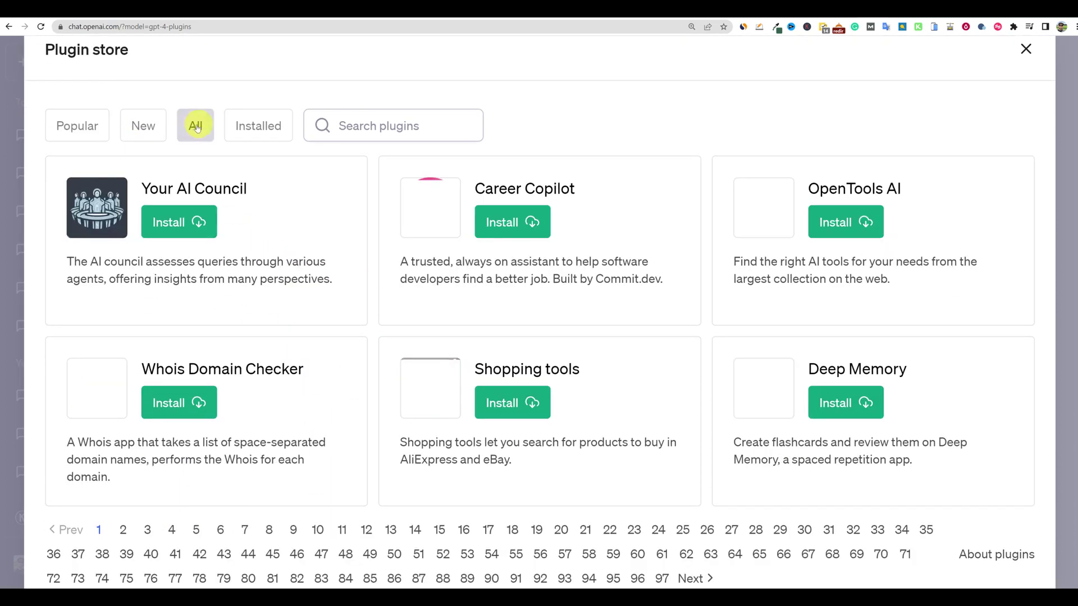
click(85, 126)
click(143, 126)
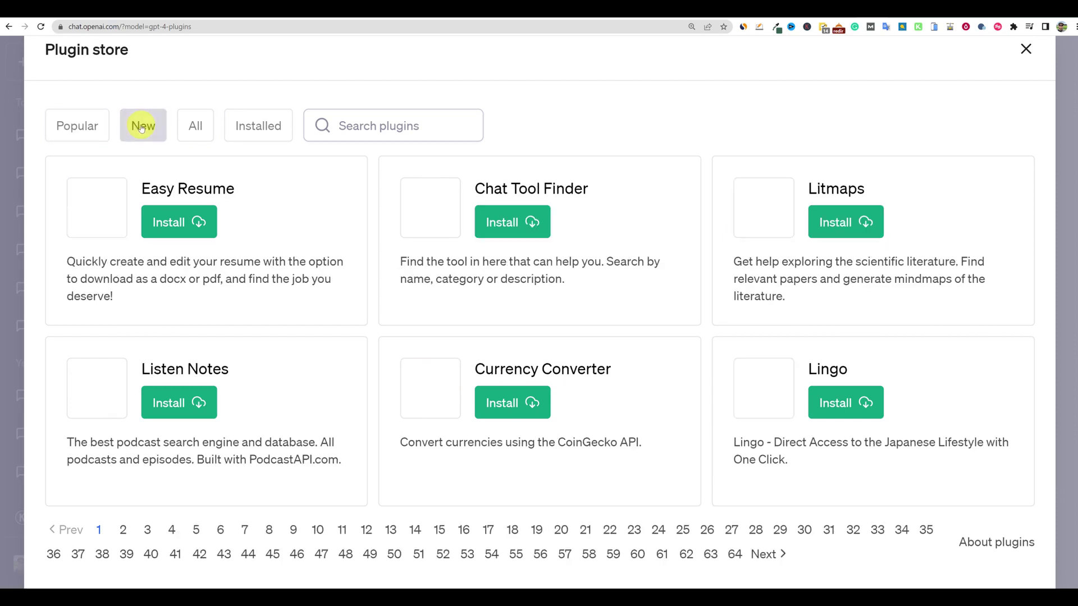
click(197, 128)
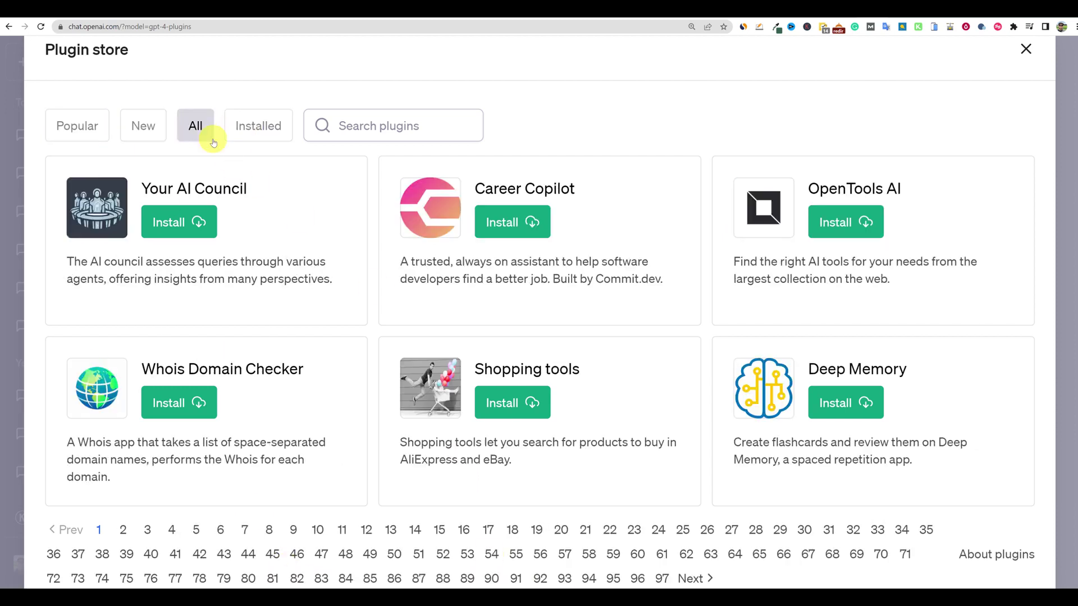
scroll(344, 367, down, 2)
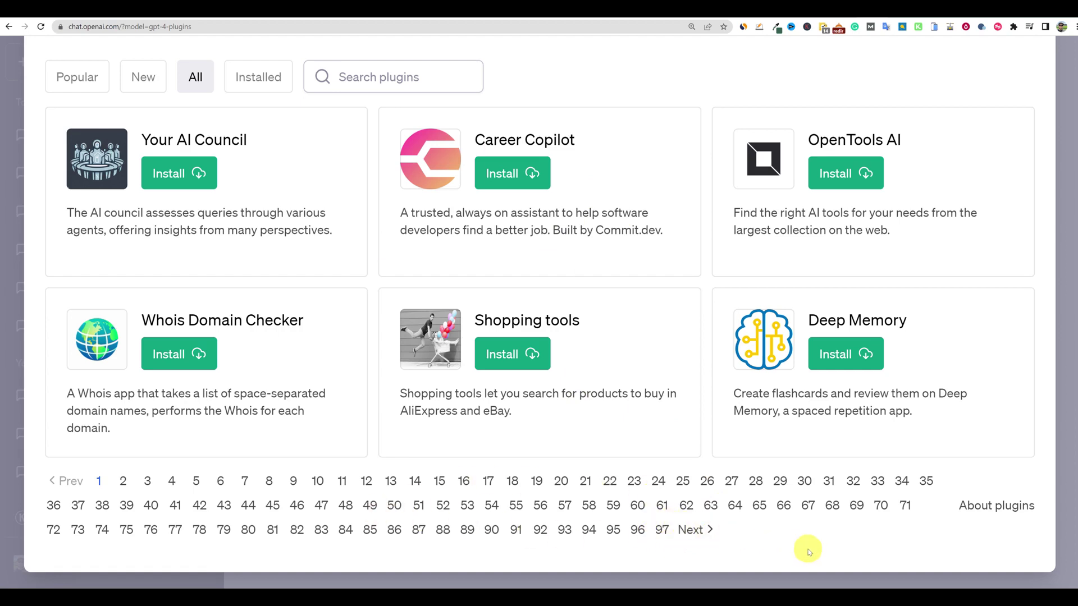
scroll(685, 493, up, 2)
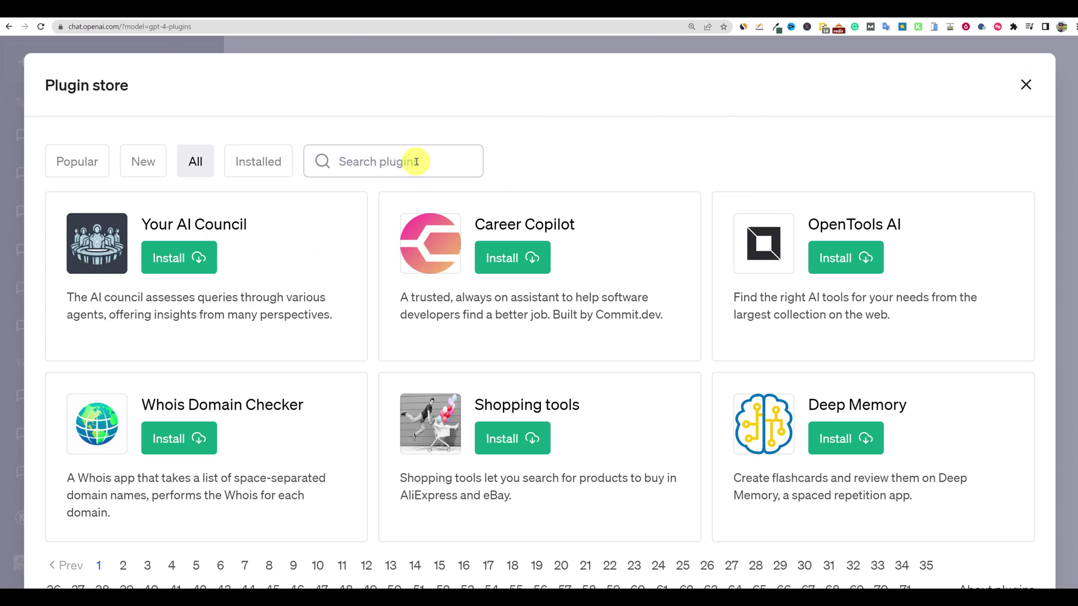
Search the plugin store for 'surg' and then 'trend', then close the store.
click(361, 161)
text(surg)
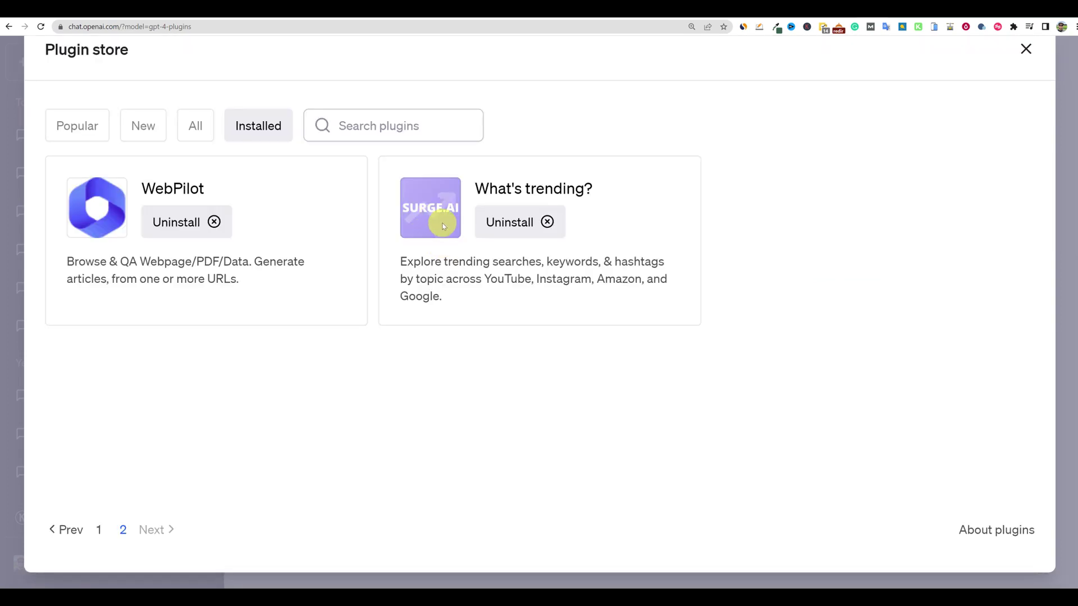
double_click(195, 125)
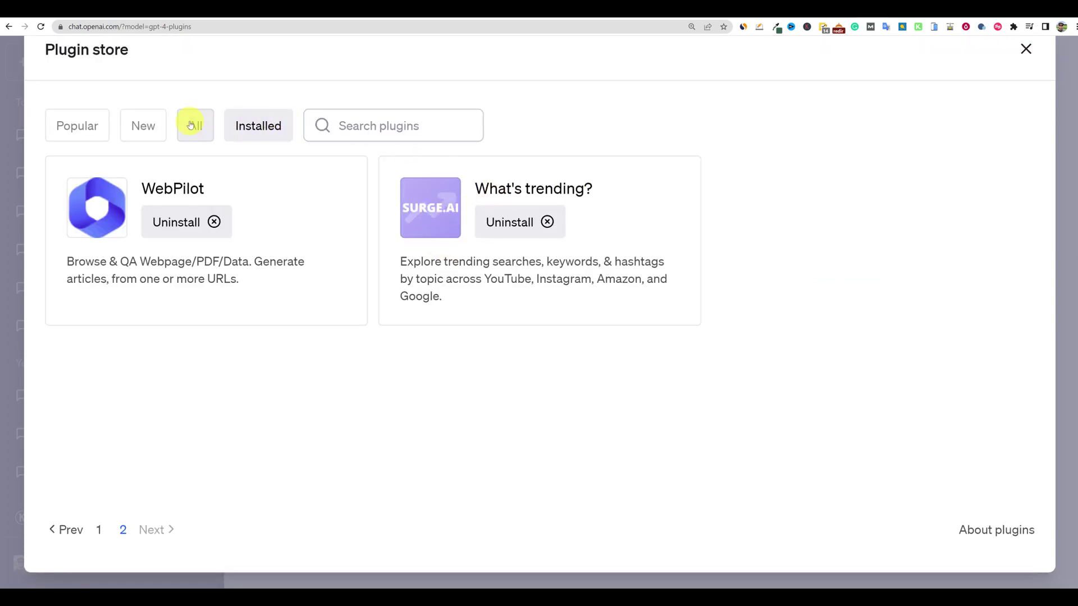
click(364, 128)
text(trend)
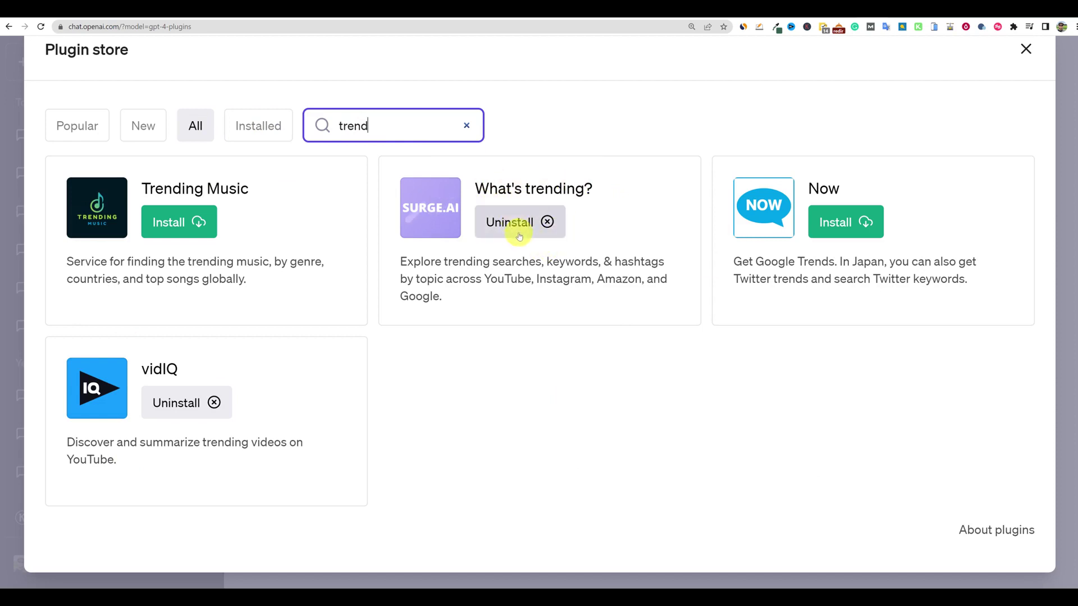
click(1026, 49)
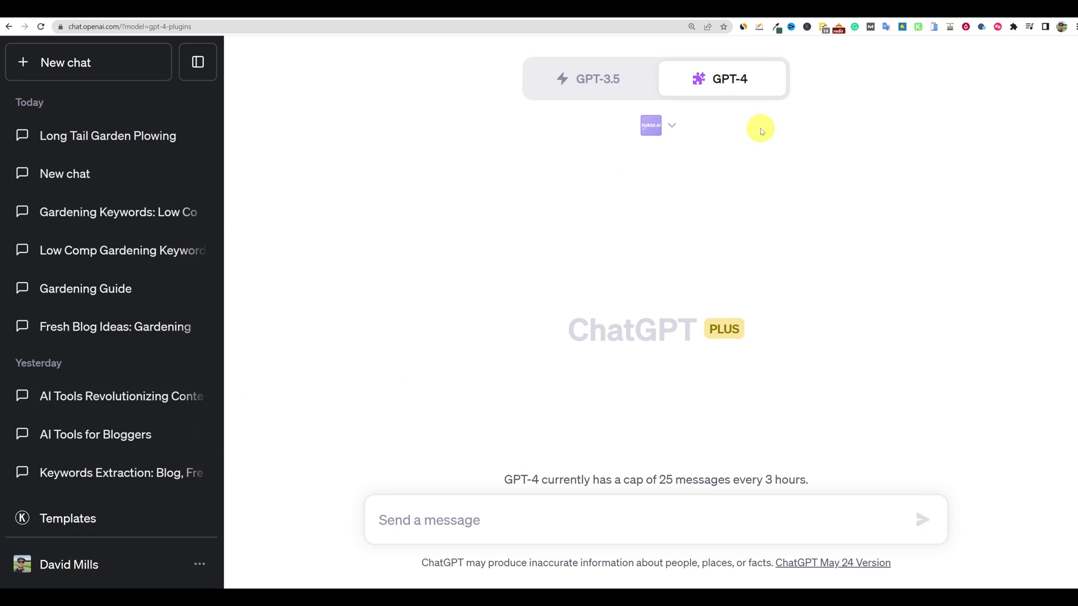
Confirm Plugins is enabled under Settings > Beta features, then close Settings.
click(201, 564)
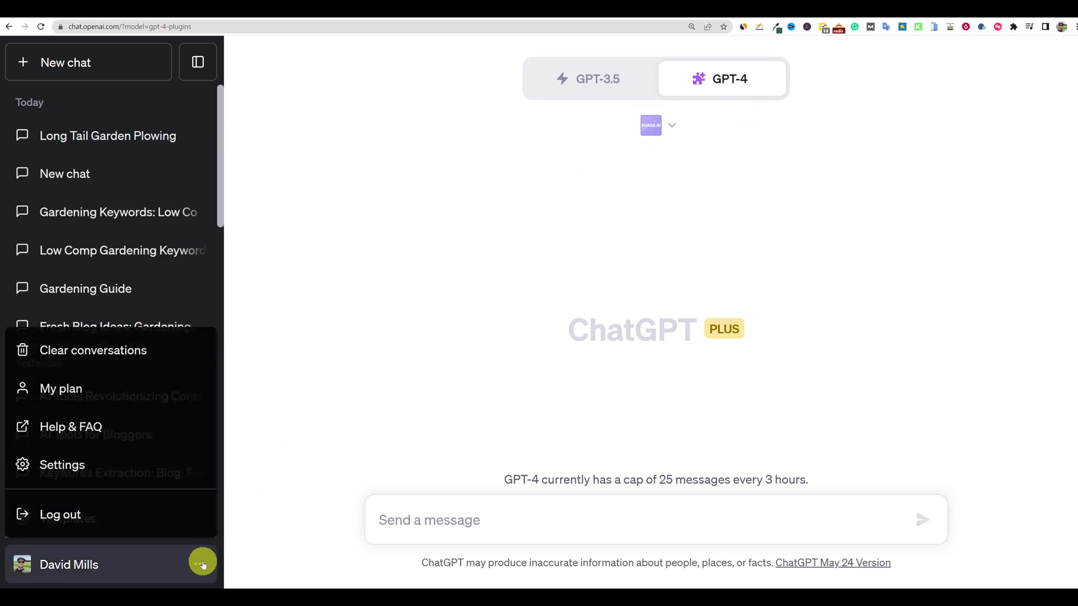
click(72, 466)
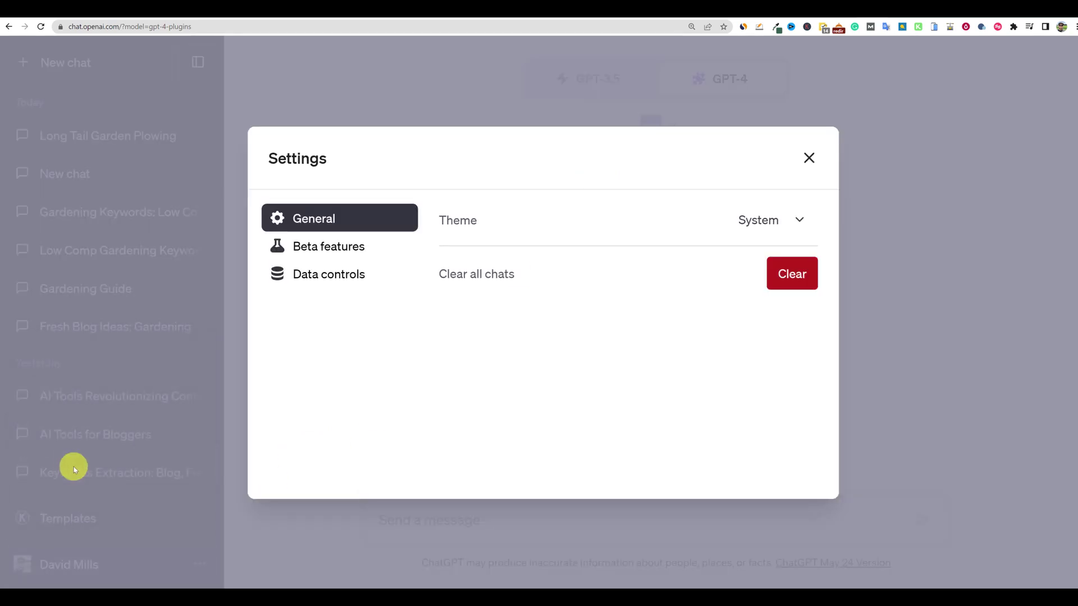
click(322, 275)
click(325, 245)
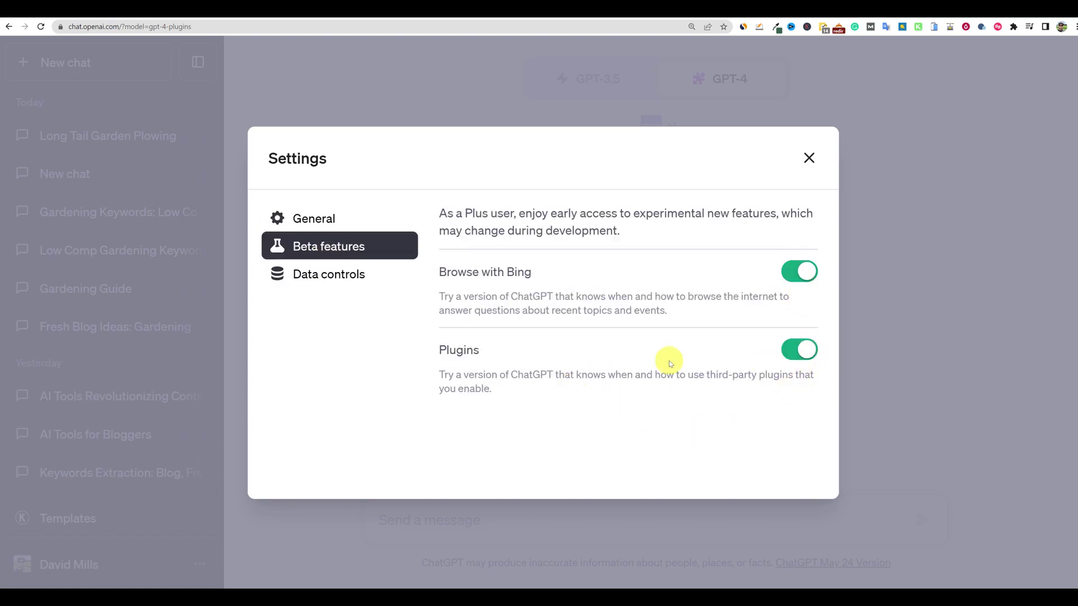
click(808, 157)
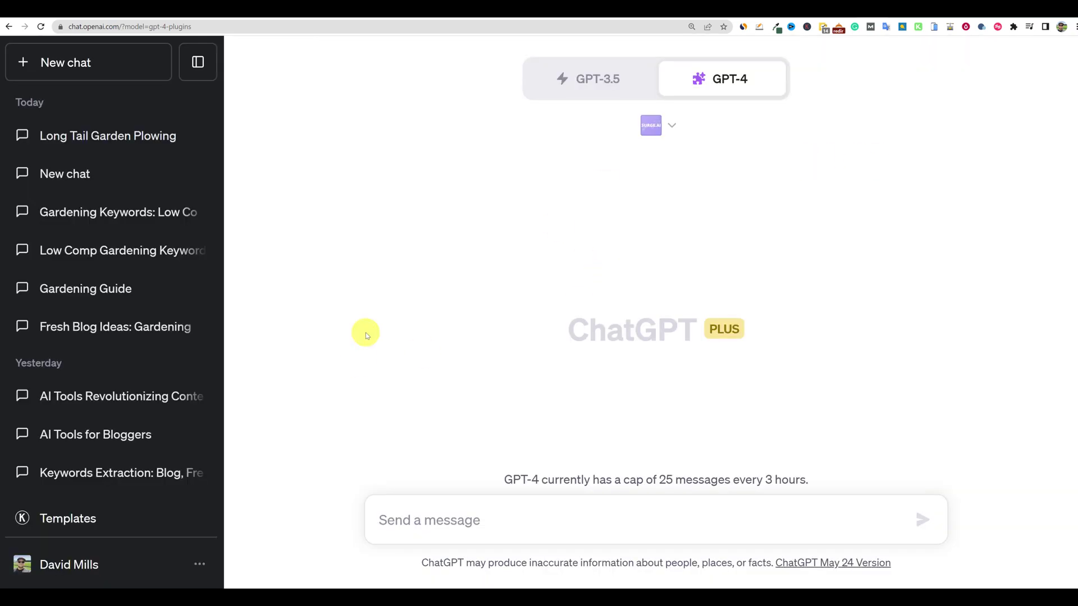
click(160, 212)
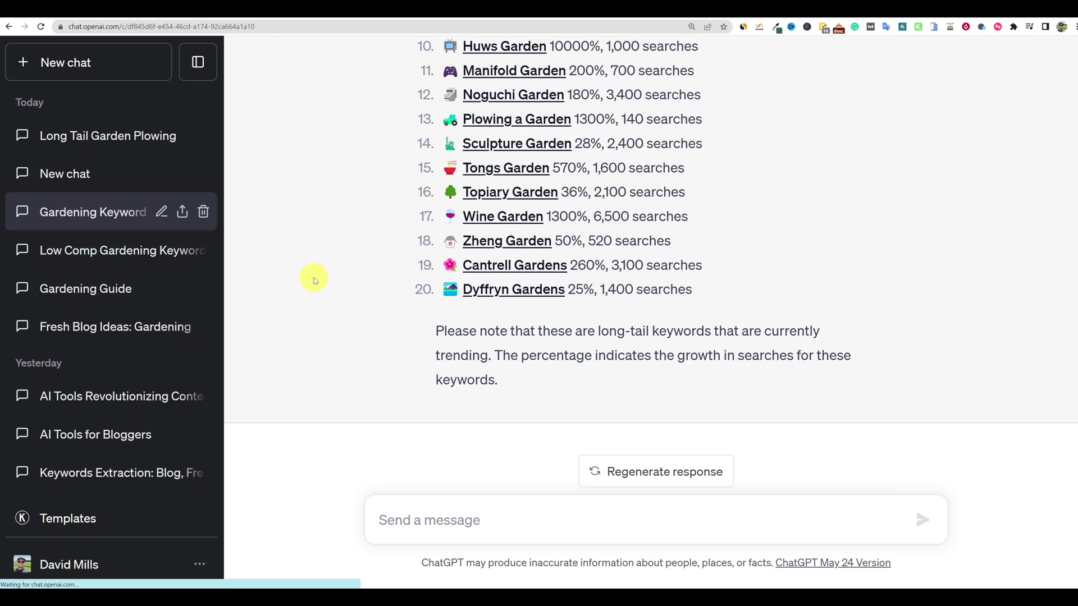
scroll(324, 282, up, 3)
scroll(323, 282, up, 8)
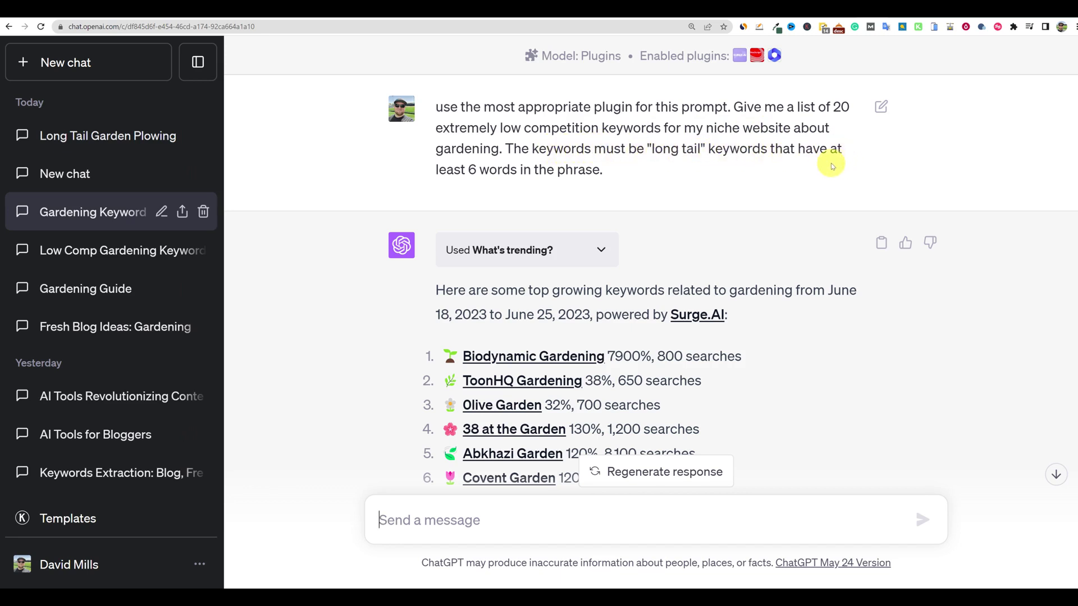
drag(610, 174, 511, 149)
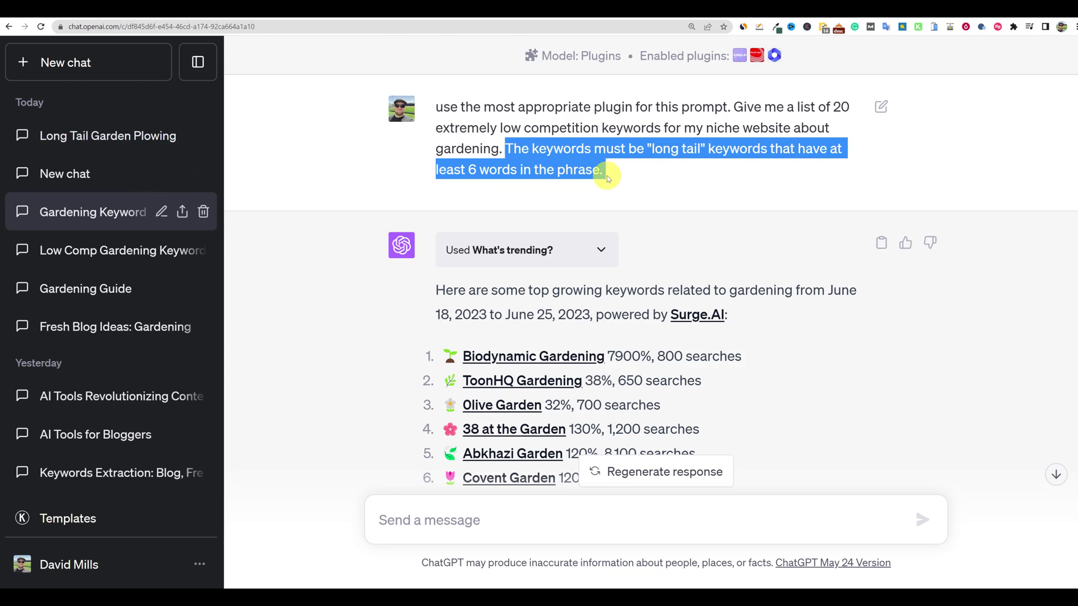
drag(617, 168, 511, 150)
scroll(695, 363, down, 2)
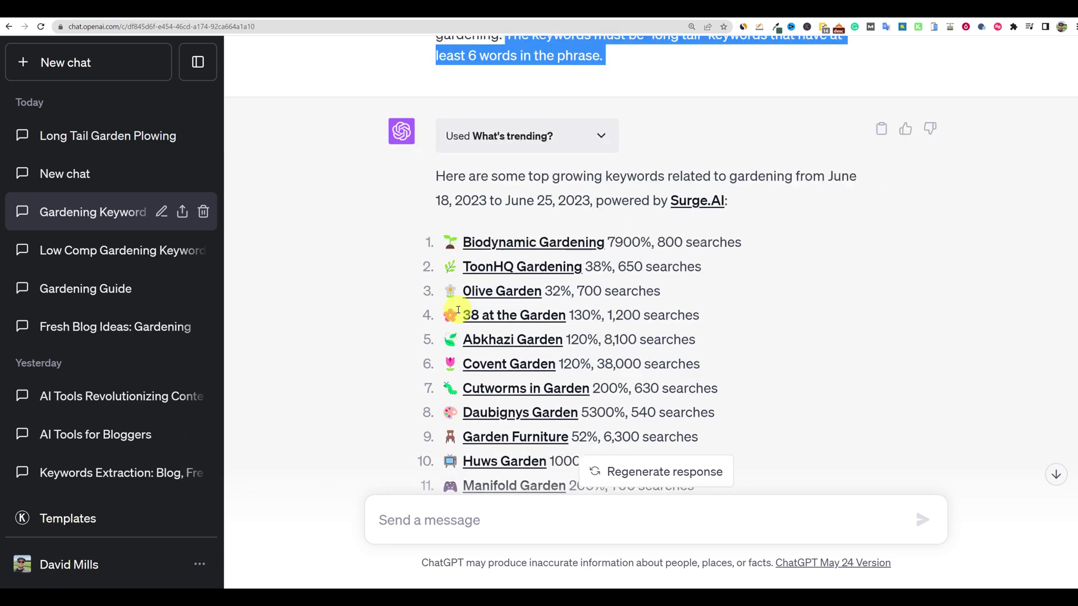
scroll(458, 310, down, 1)
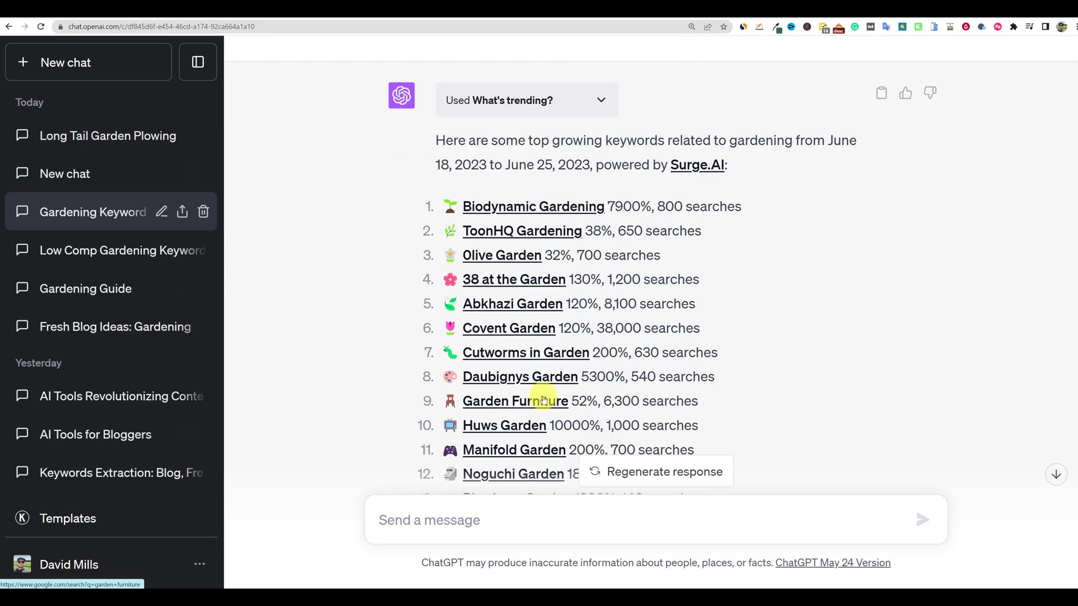
scroll(543, 393, down, 3)
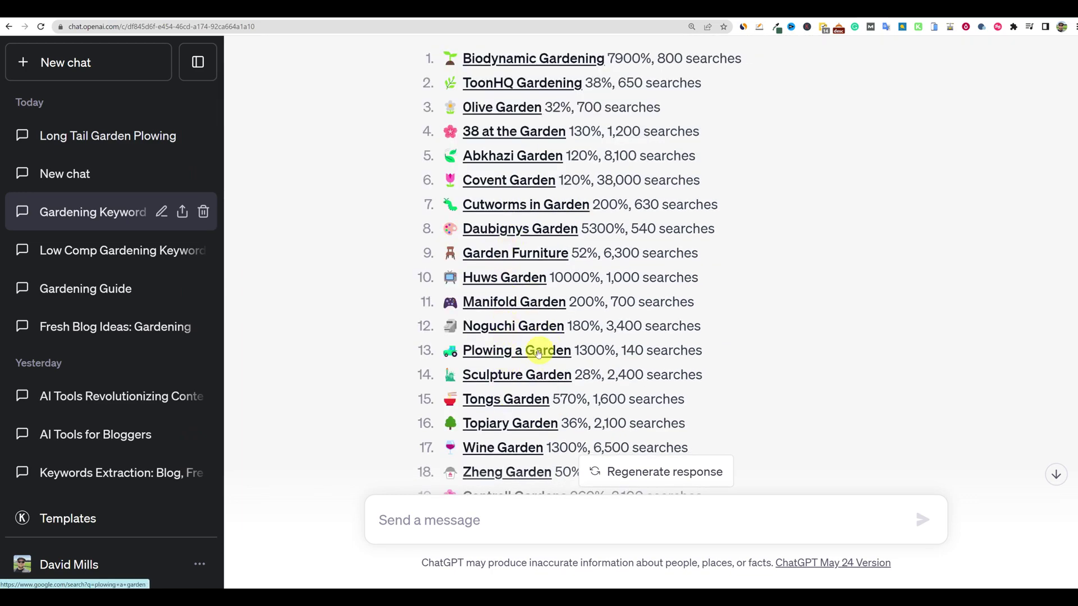
scroll(512, 373, down, 2)
scroll(505, 365, down, 3)
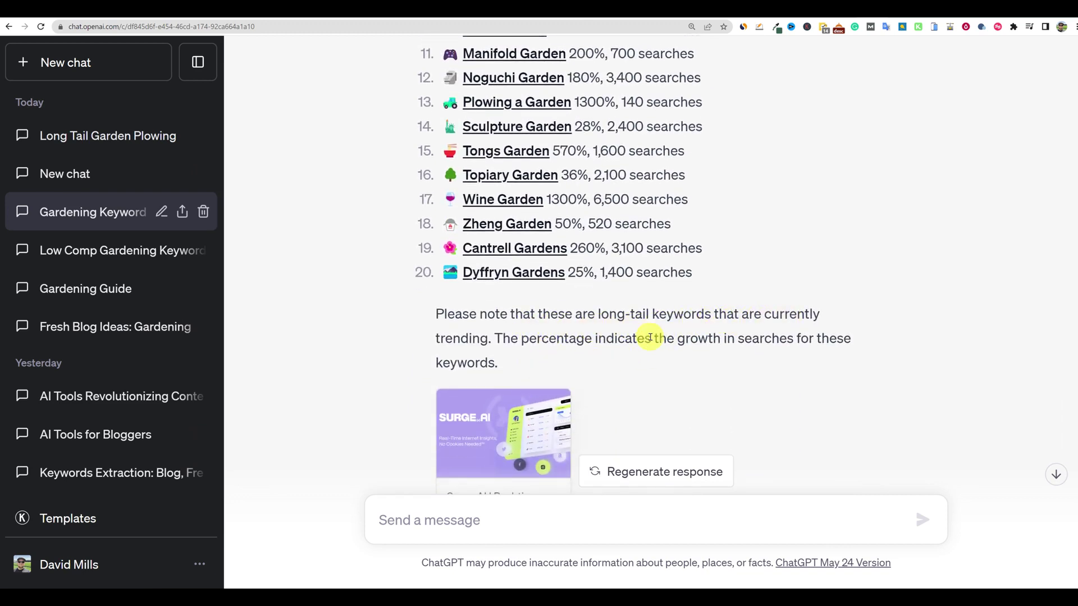
scroll(655, 372, down, 3)
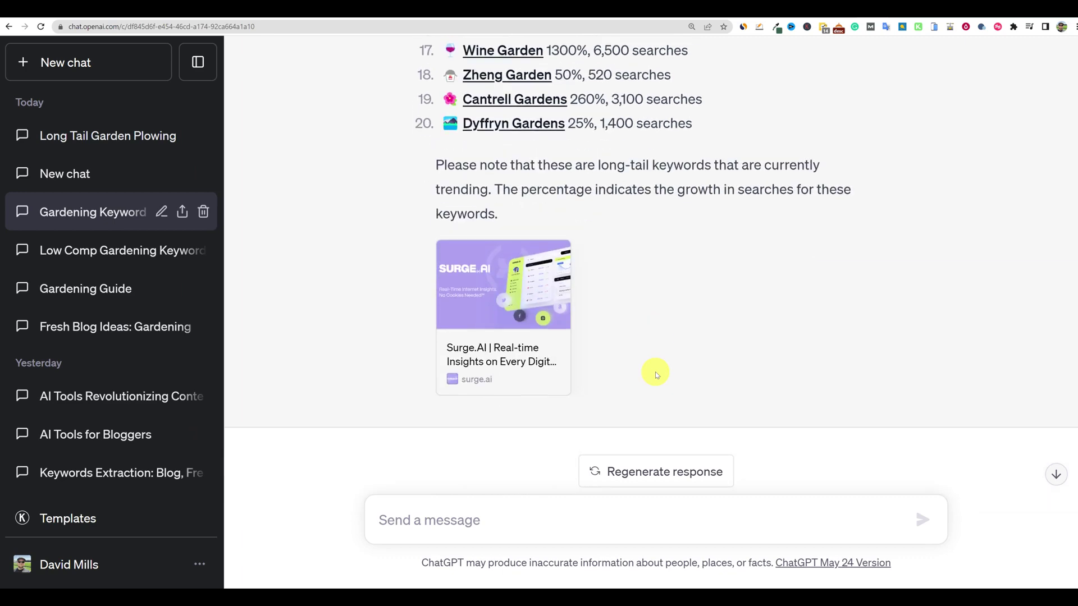
scroll(655, 371, up, 7)
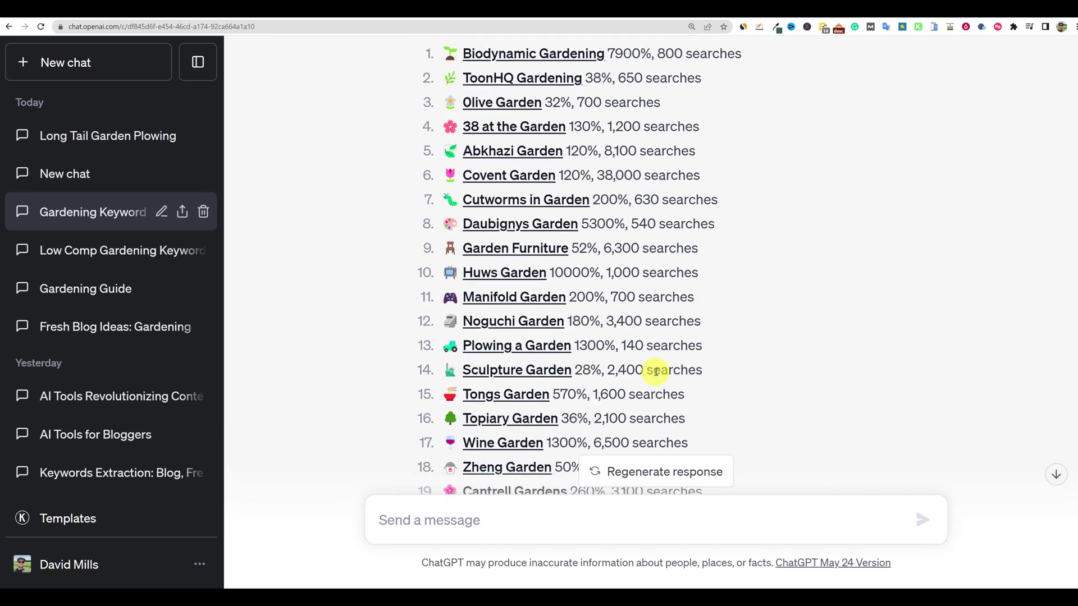
scroll(655, 372, down, 6)
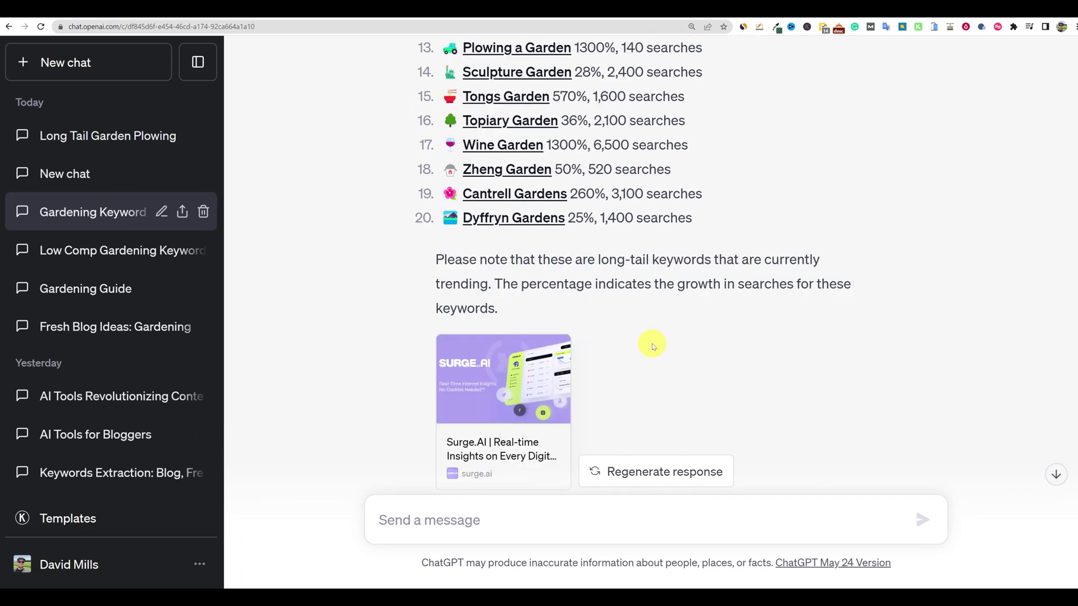
scroll(653, 347, up, 5)
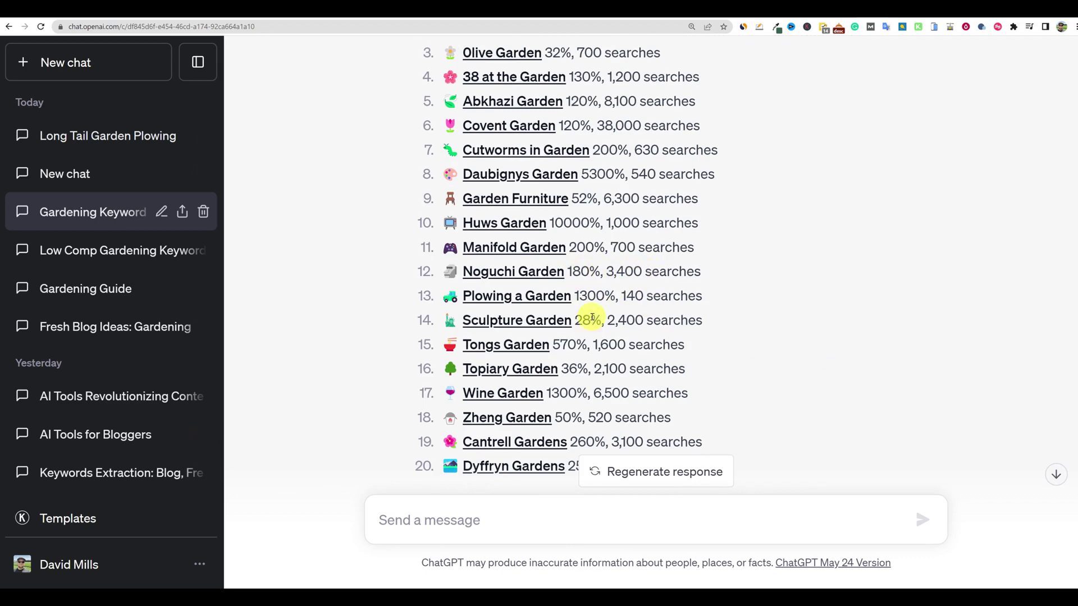
scroll(590, 318, up, 4)
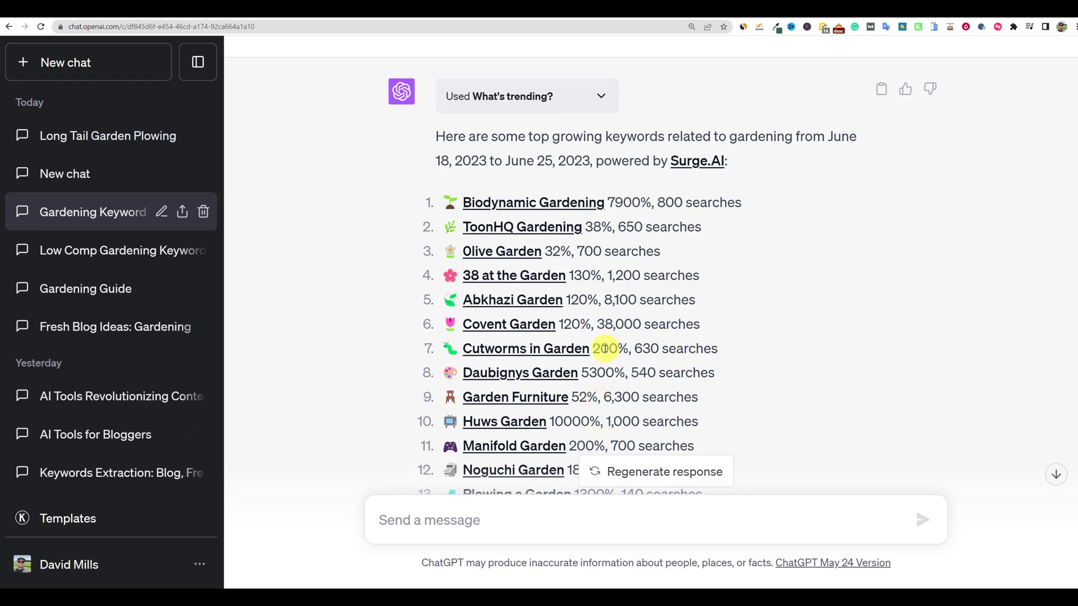
scroll(613, 367, up, 3)
scroll(616, 363, down, 15)
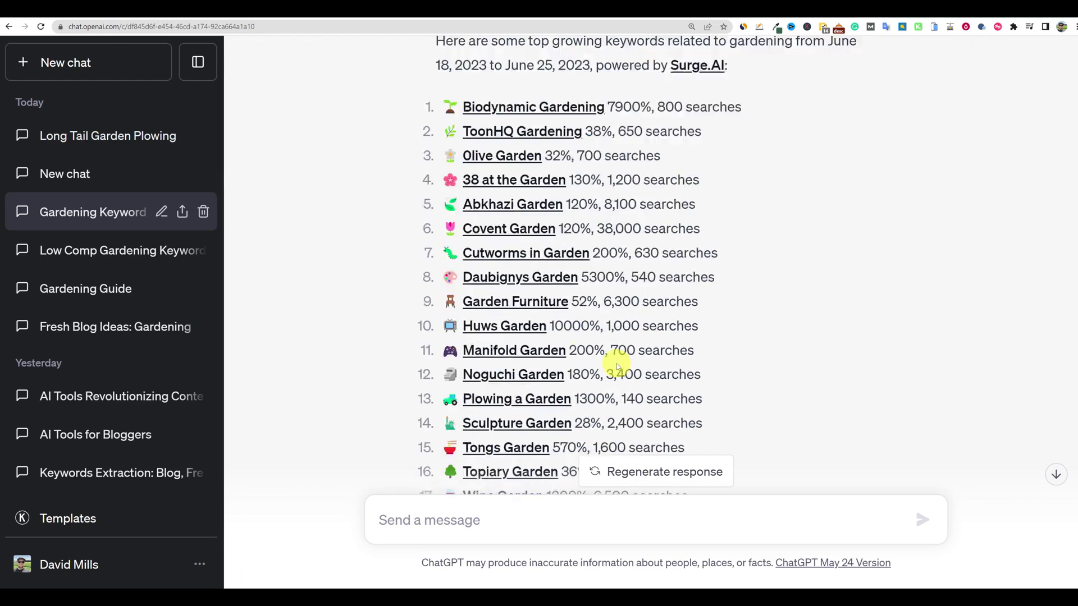
scroll(616, 363, up, 6)
click(65, 173)
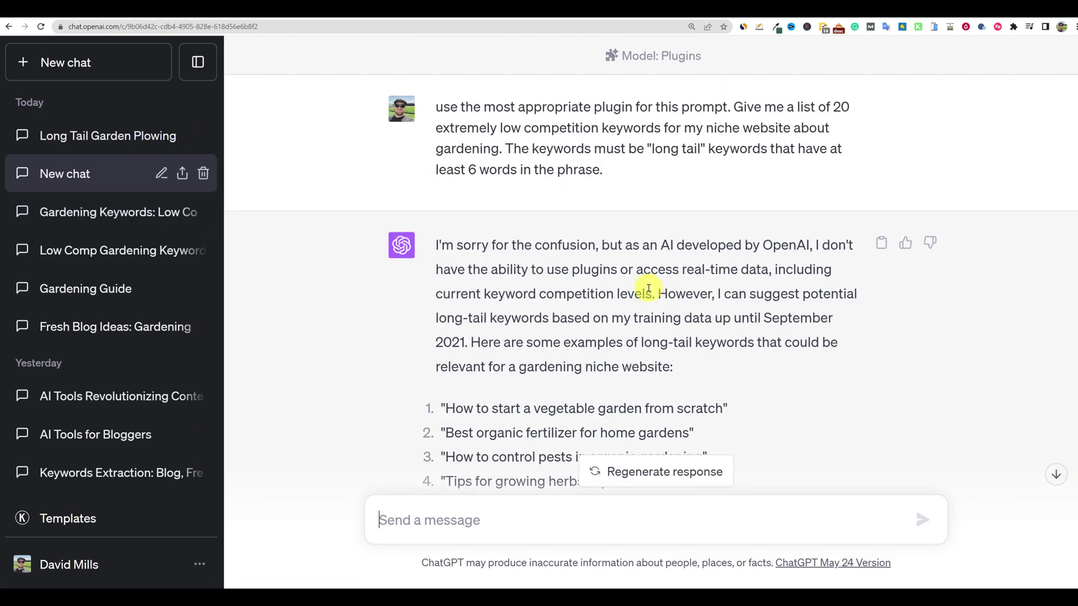
key(alt+Left)
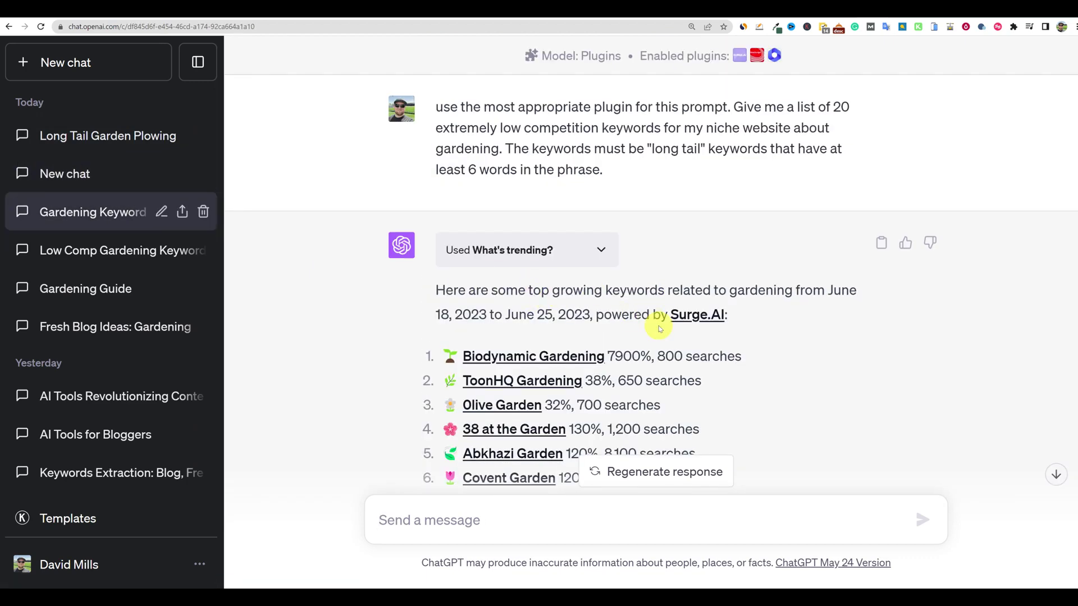
scroll(594, 381, down, 5)
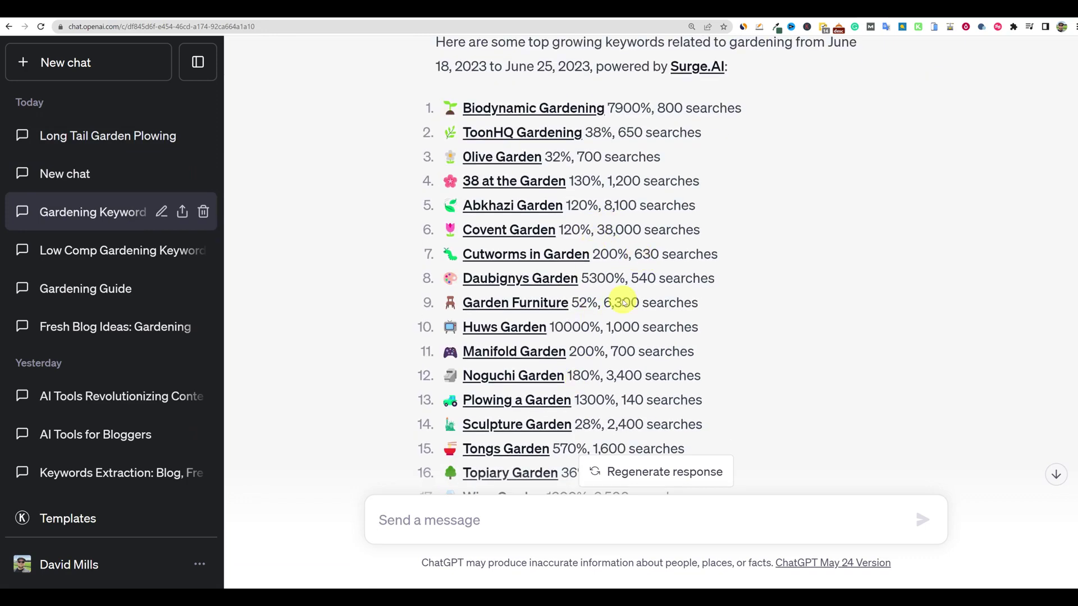
scroll(610, 422, down, 1)
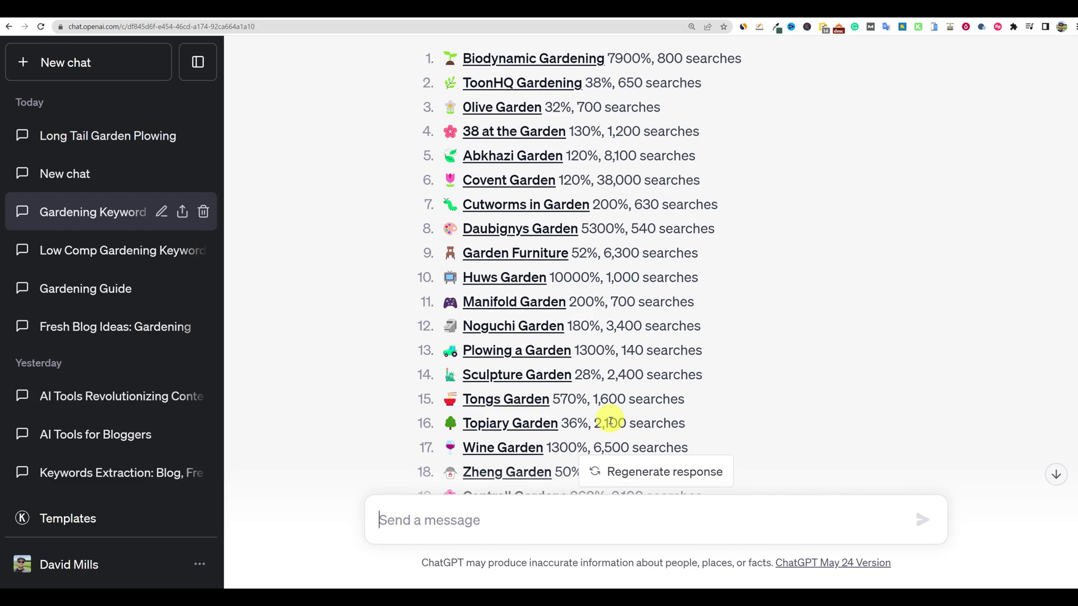
scroll(659, 381, down, 2)
scroll(659, 381, up, 5)
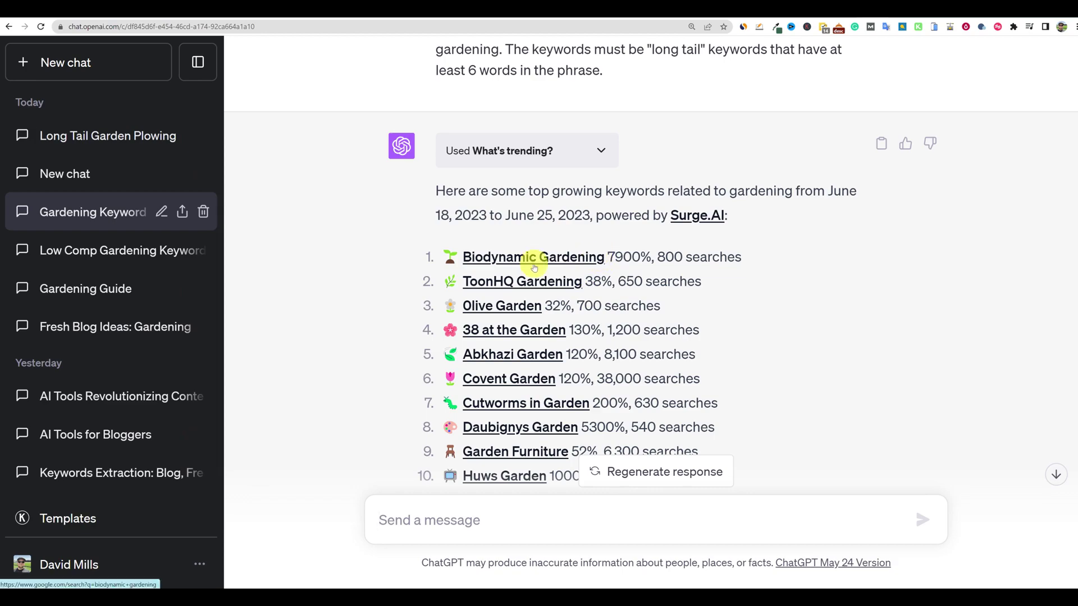
Search Google for biodynamic gardening and view InstaKeywords' figures, with the main term at 619 volume.
click(569, 256)
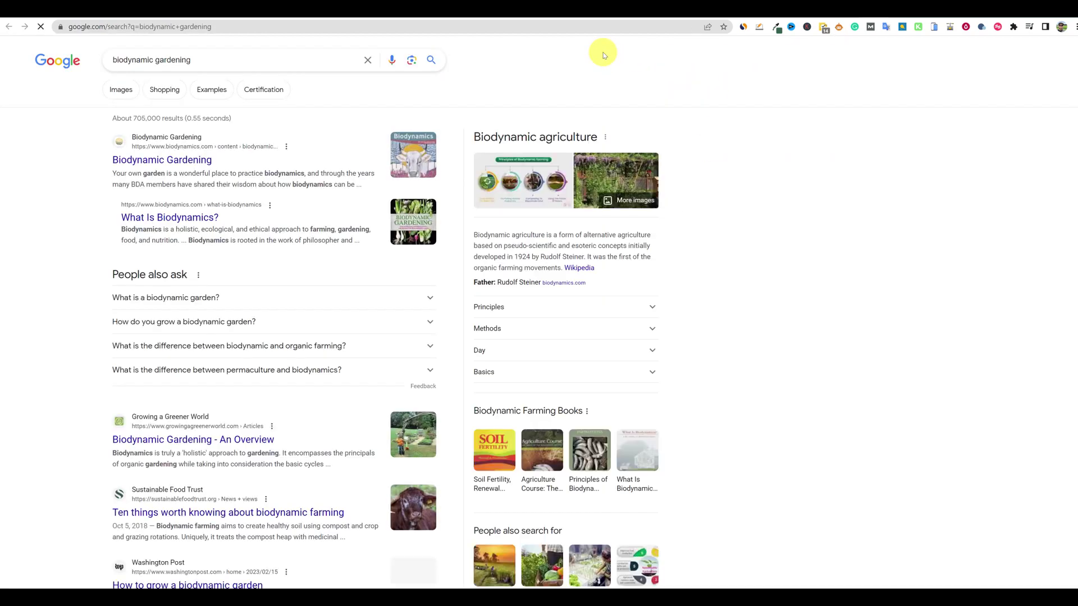
scroll(208, 325, down, 10)
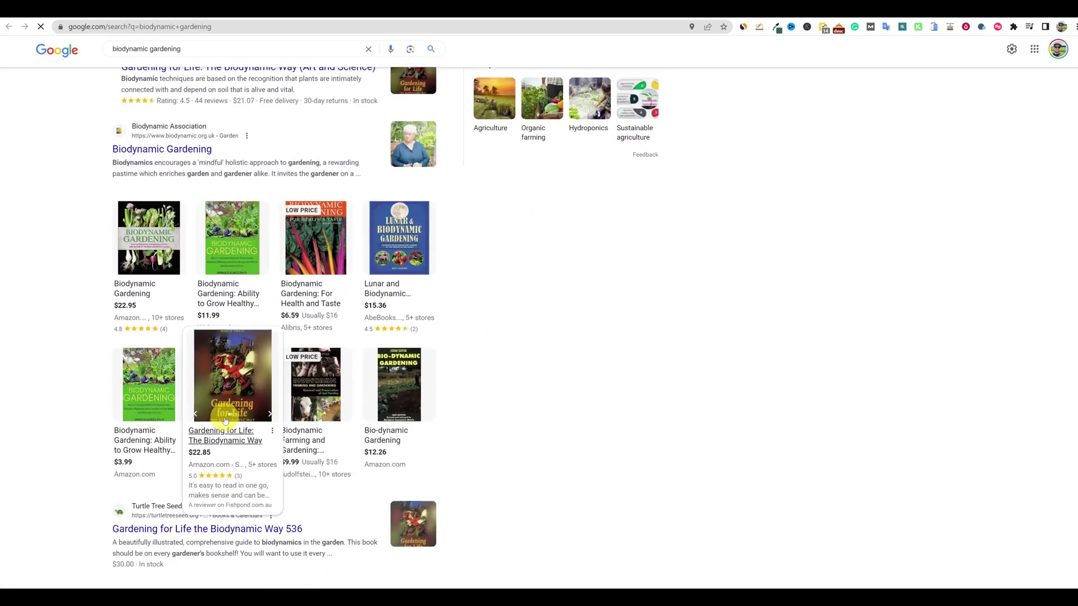
scroll(221, 414, up, 10)
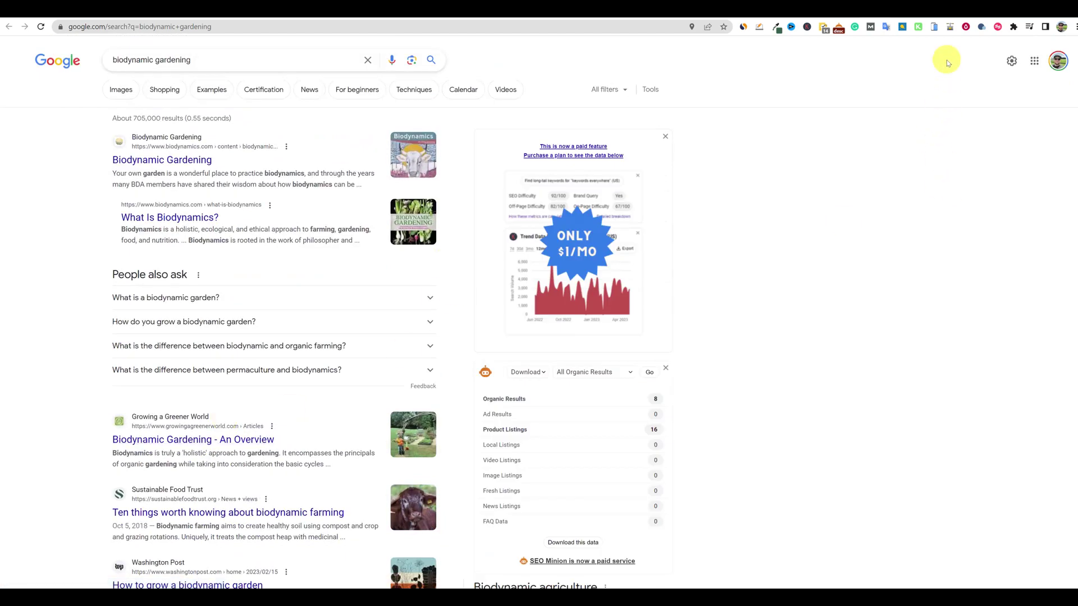
click(902, 26)
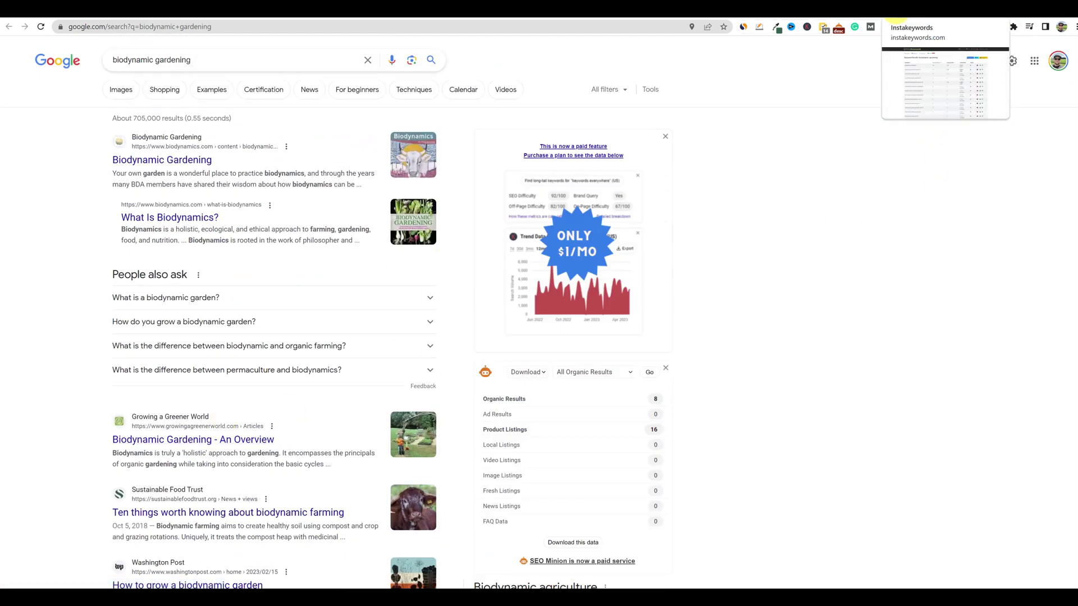
click(895, 16)
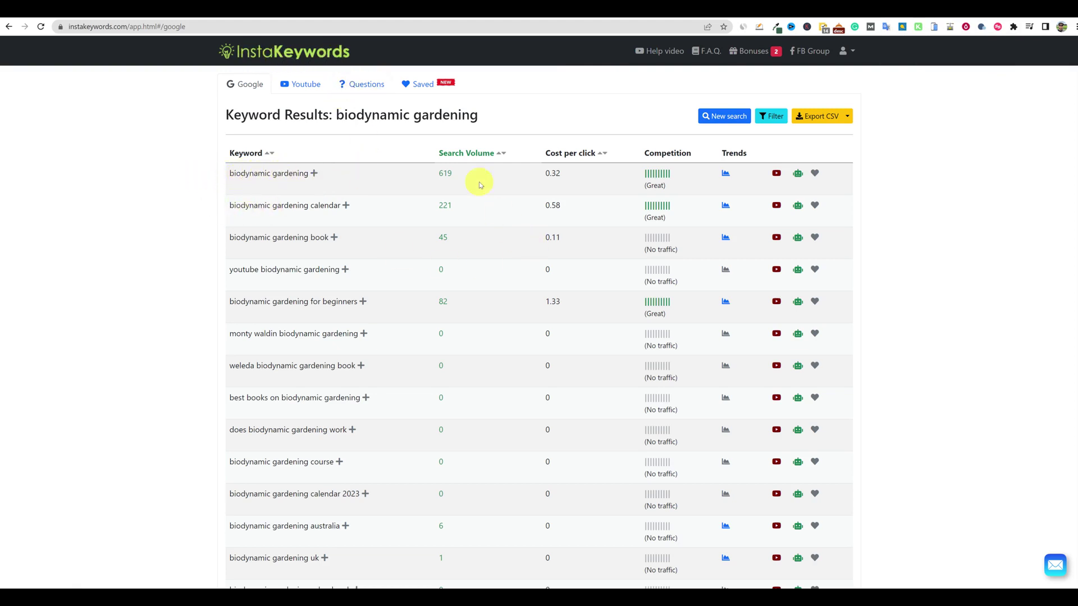
Review InstaKeywords' trend chart and related keywords, e.g. biodynamic gardening calendar at 221 searches.
click(726, 174)
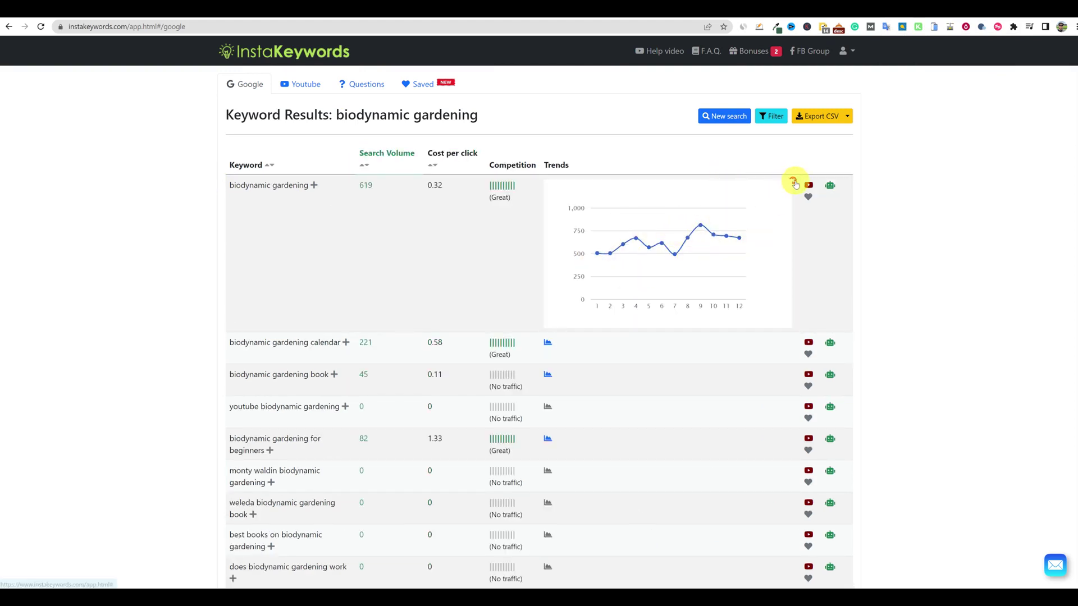
click(794, 183)
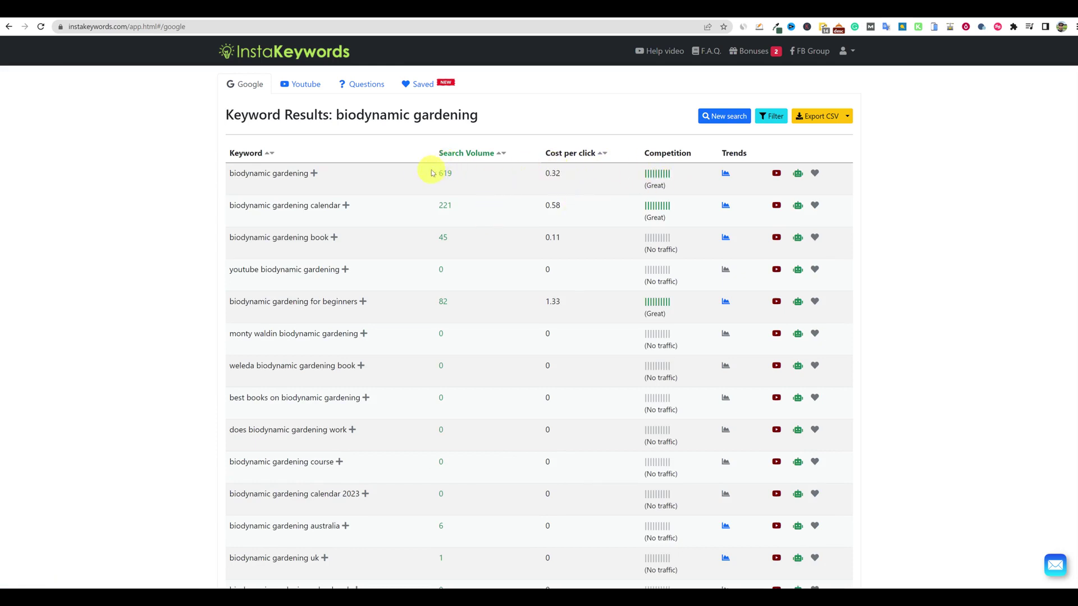
scroll(414, 286, down, 2)
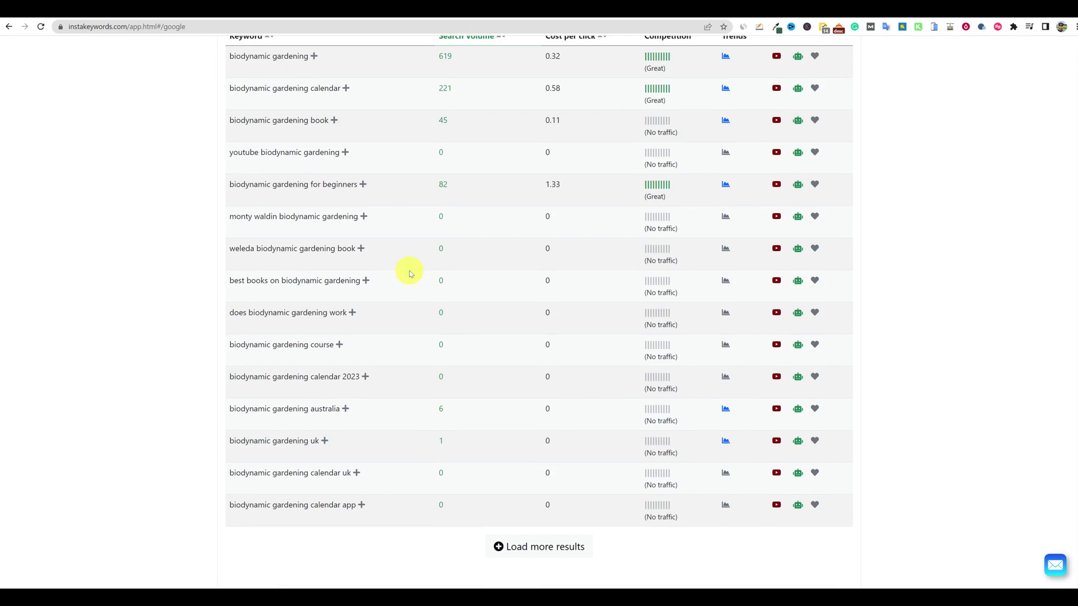
scroll(415, 255, up, 2)
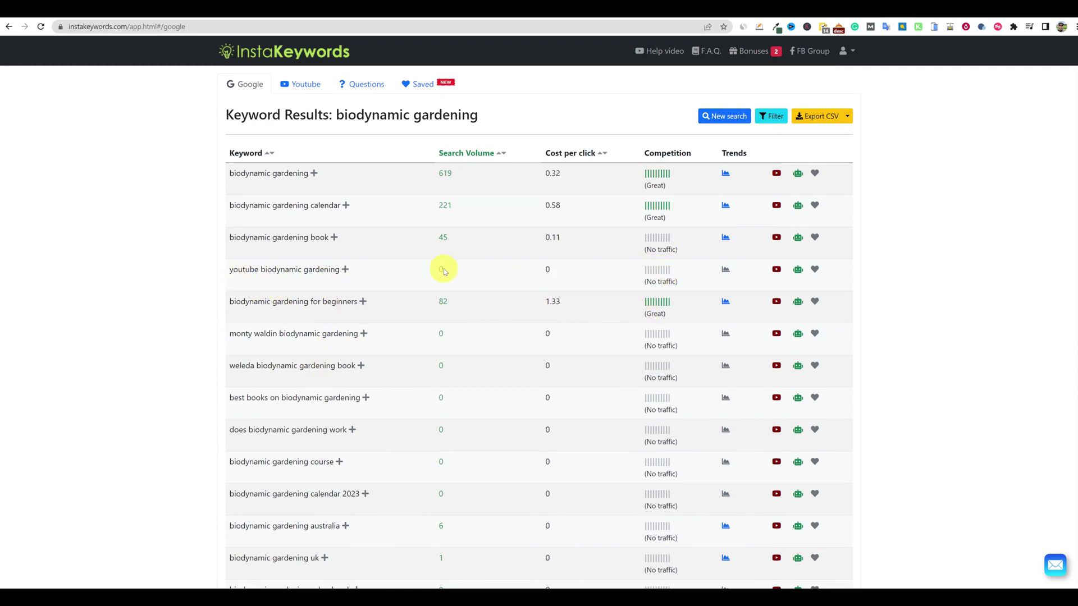
scroll(481, 313, down, 2)
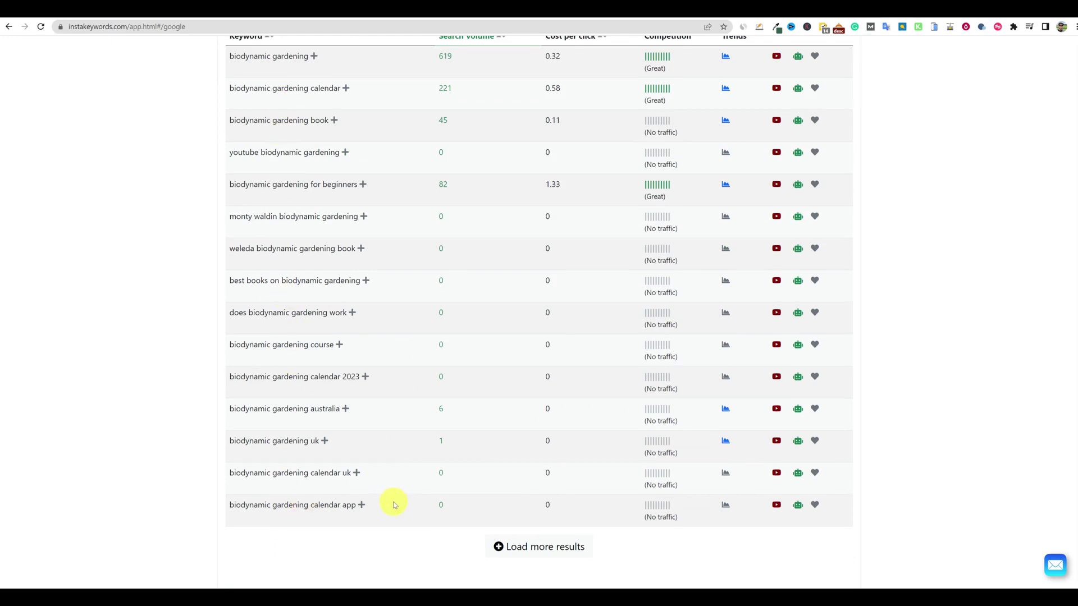
scroll(406, 473, up, 1)
scroll(407, 472, up, 1)
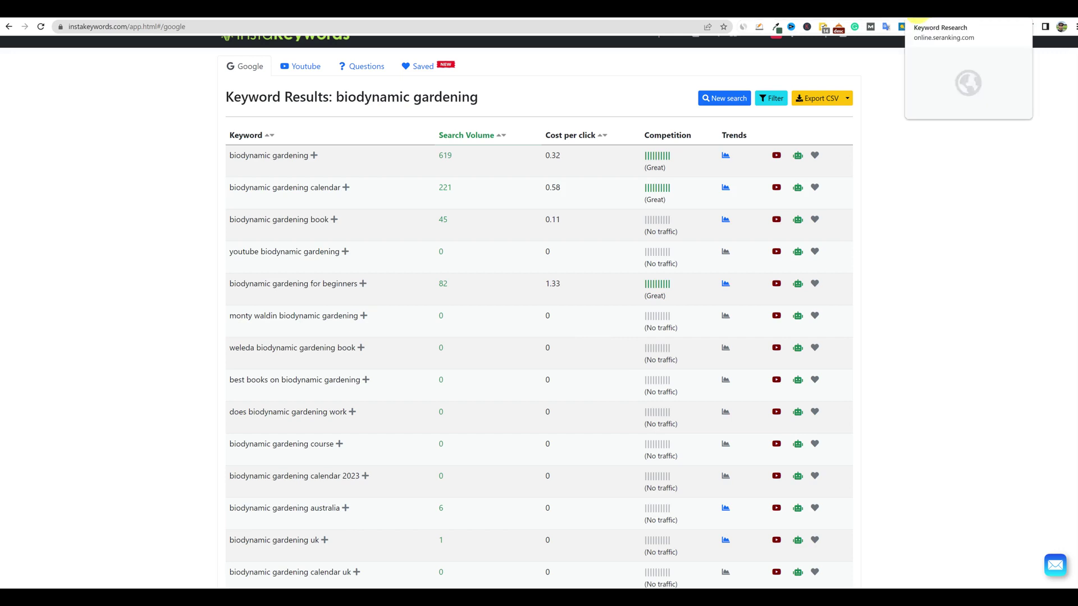
Analyse 'biodynamic gardening' in SE Ranking Keyword Research to get its difficulty-25 overview.
click(954, 9)
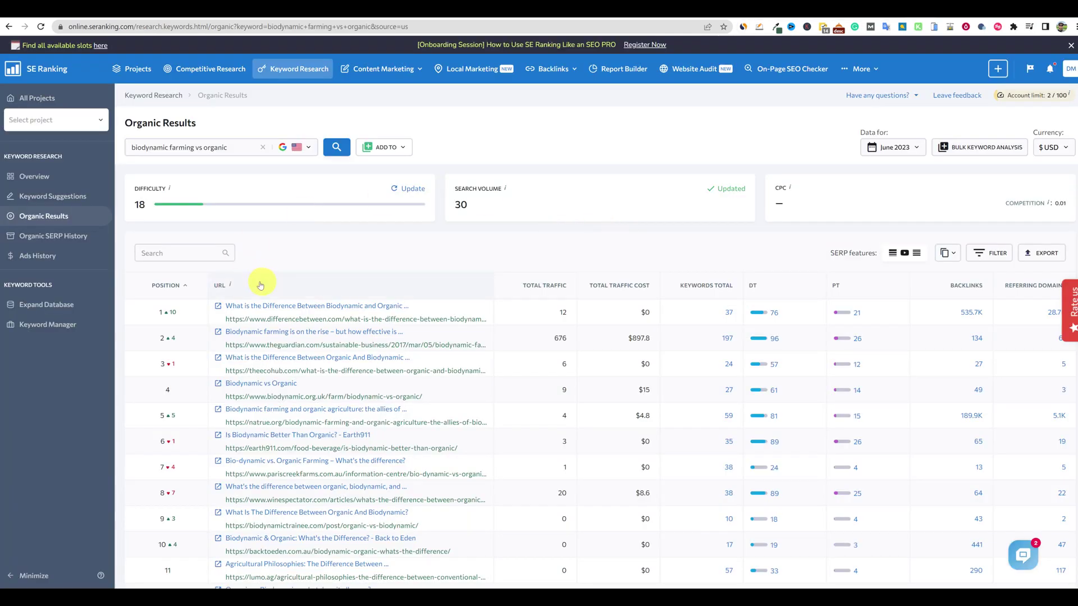
click(292, 68)
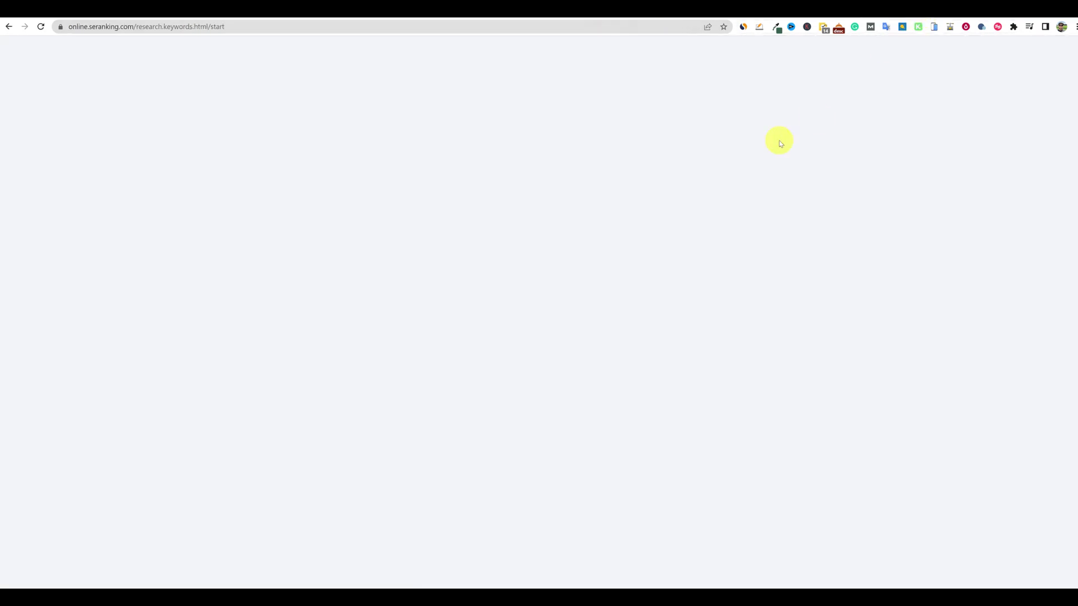
click(520, 207)
text(biodynamic gardening)
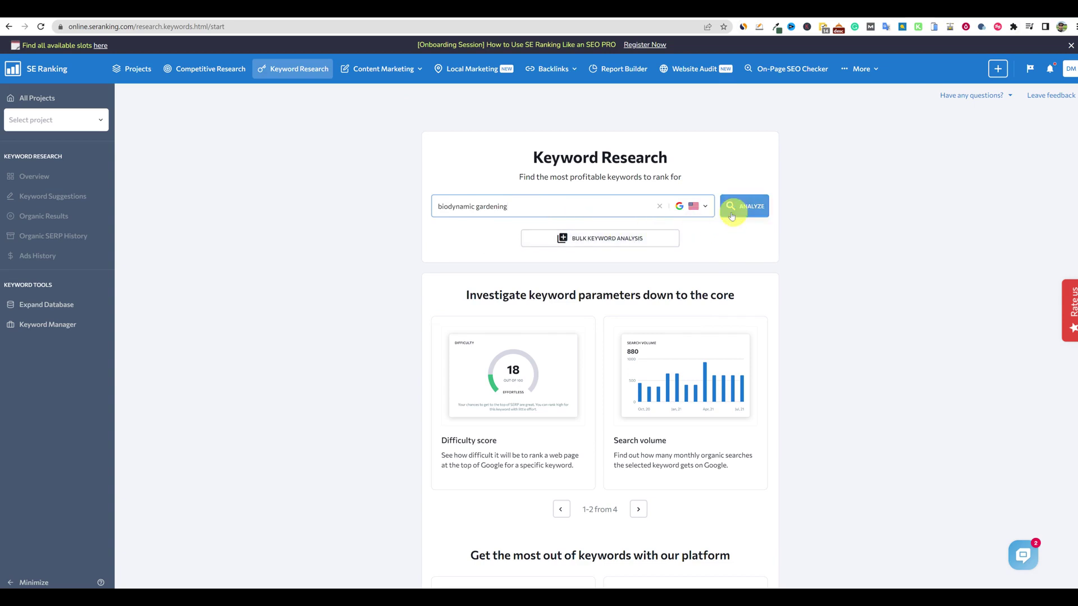
click(732, 216)
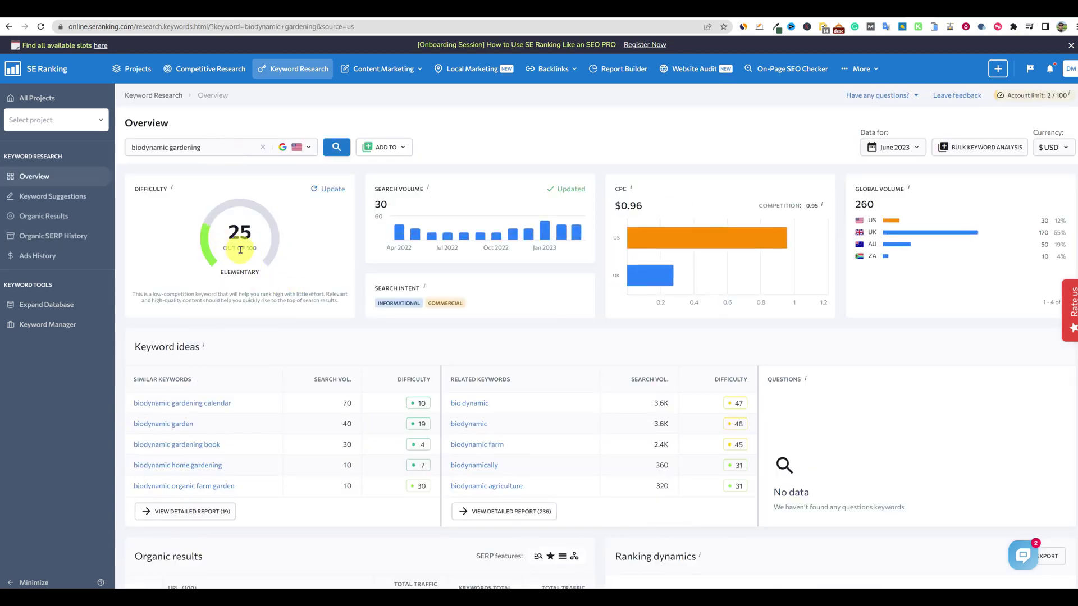
mouse_move(397, 302)
scroll(544, 311, down, 1)
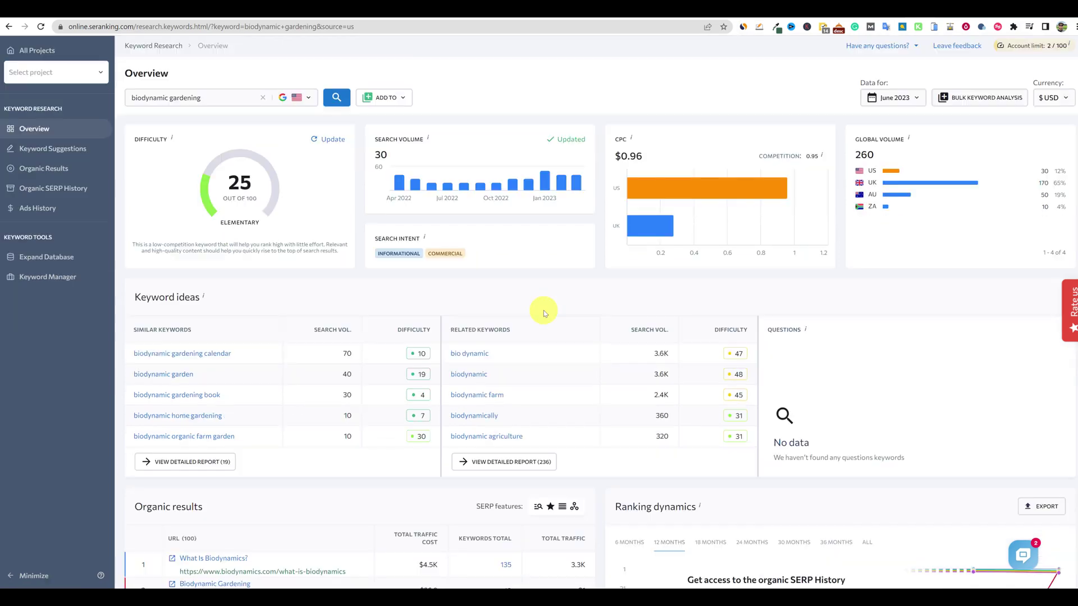
scroll(558, 288, down, 1)
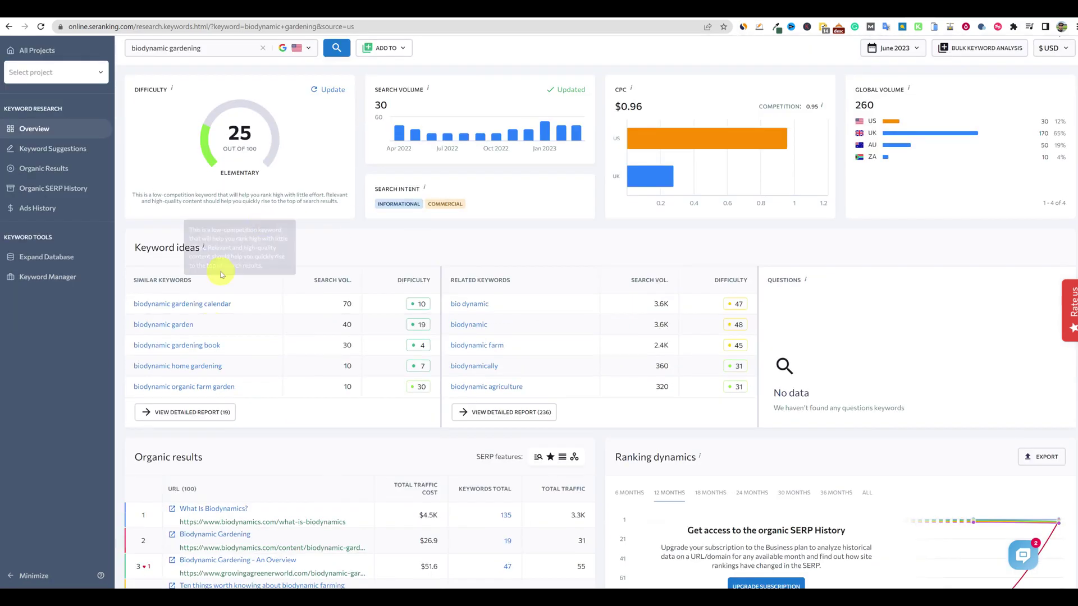
Open the full similar-keywords list and show monthly volume for 'biodynamic gardening calendar'.
click(185, 411)
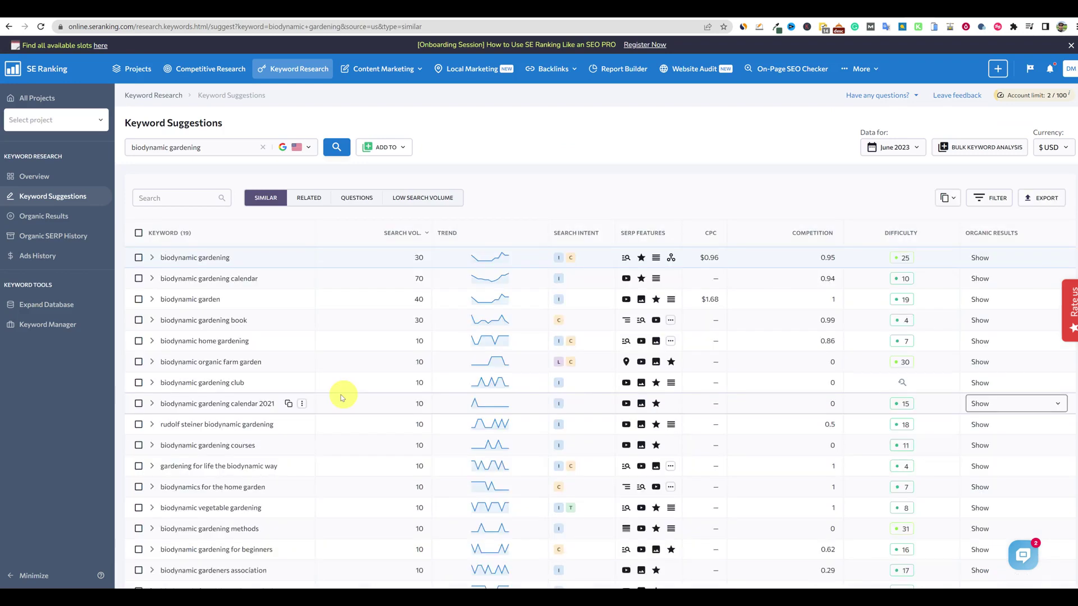
scroll(342, 397, down, 2)
click(486, 179)
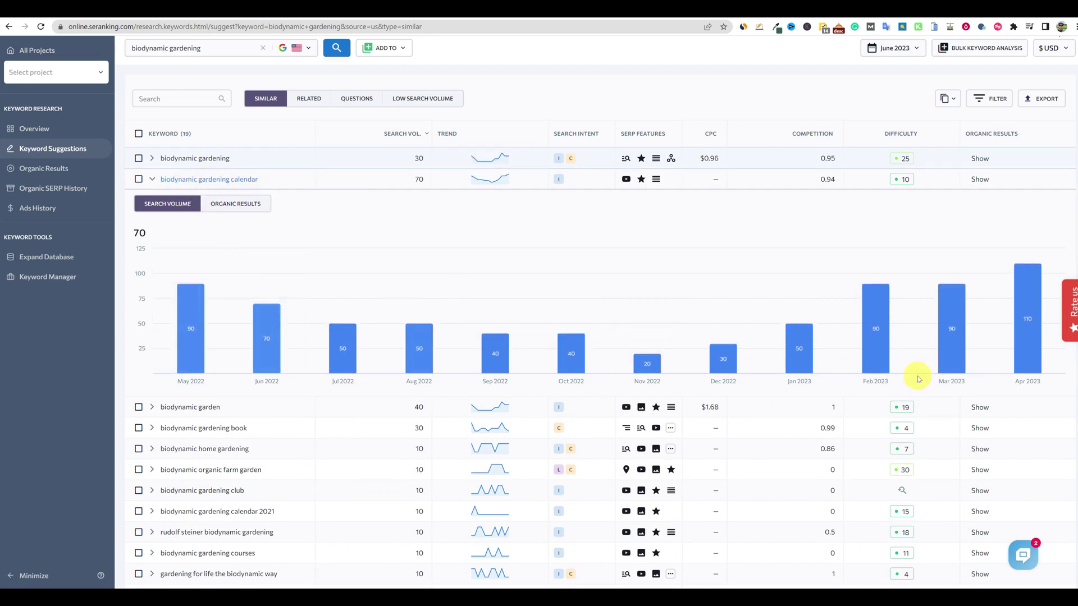
mouse_move(1027, 326)
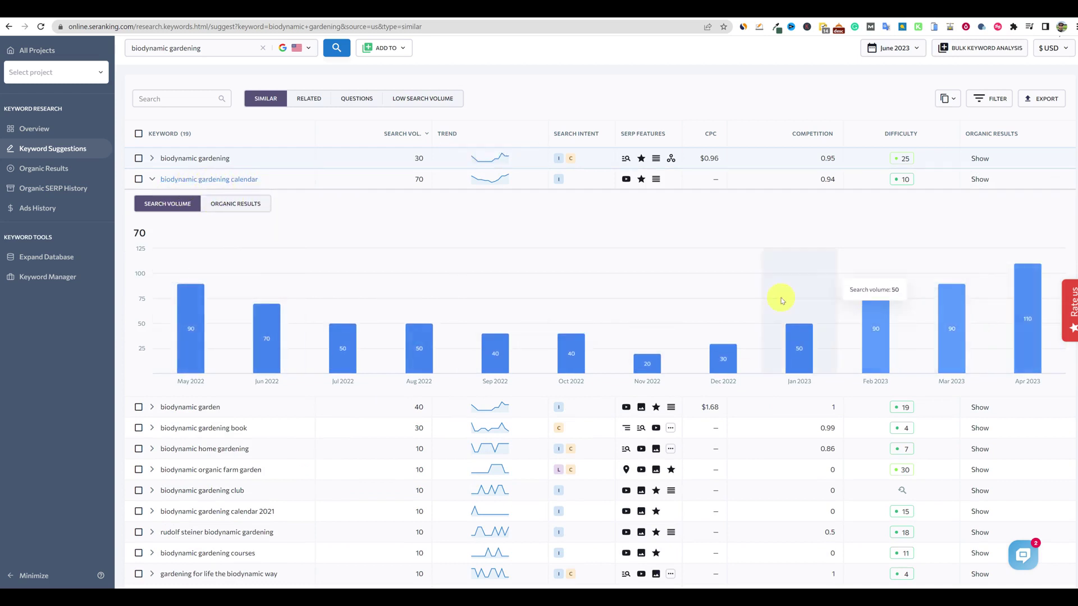
scroll(463, 257, down, 1)
scroll(463, 257, up, 3)
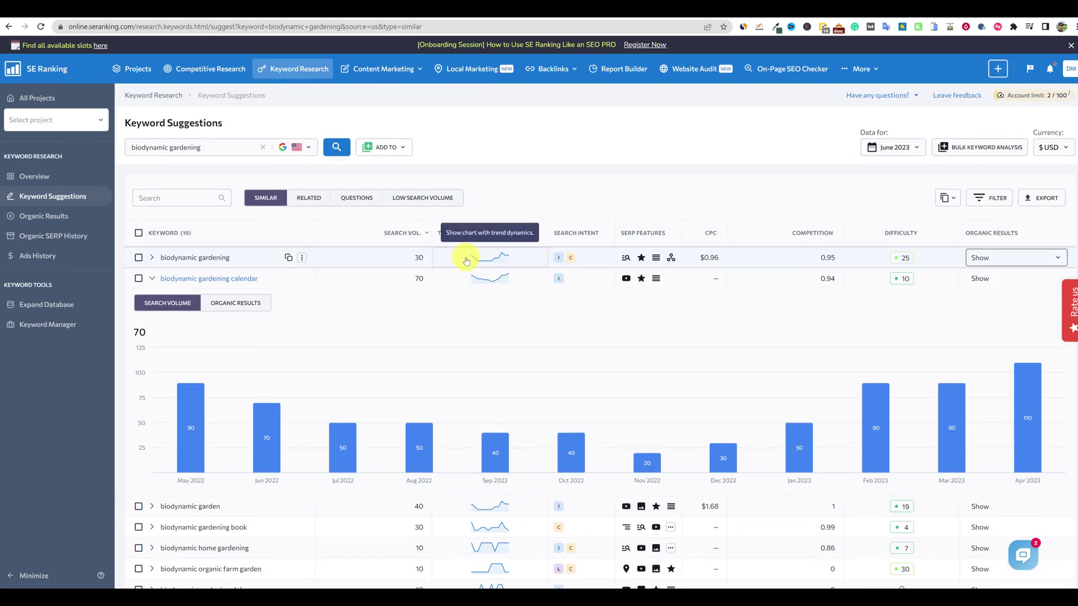
mouse_move(627, 178)
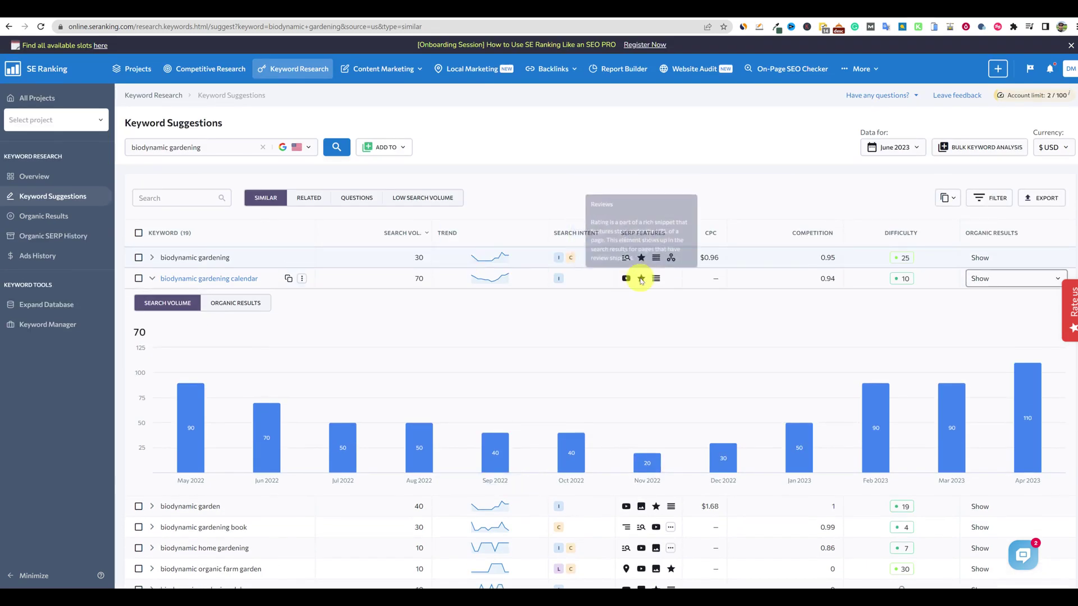
mouse_move(657, 280)
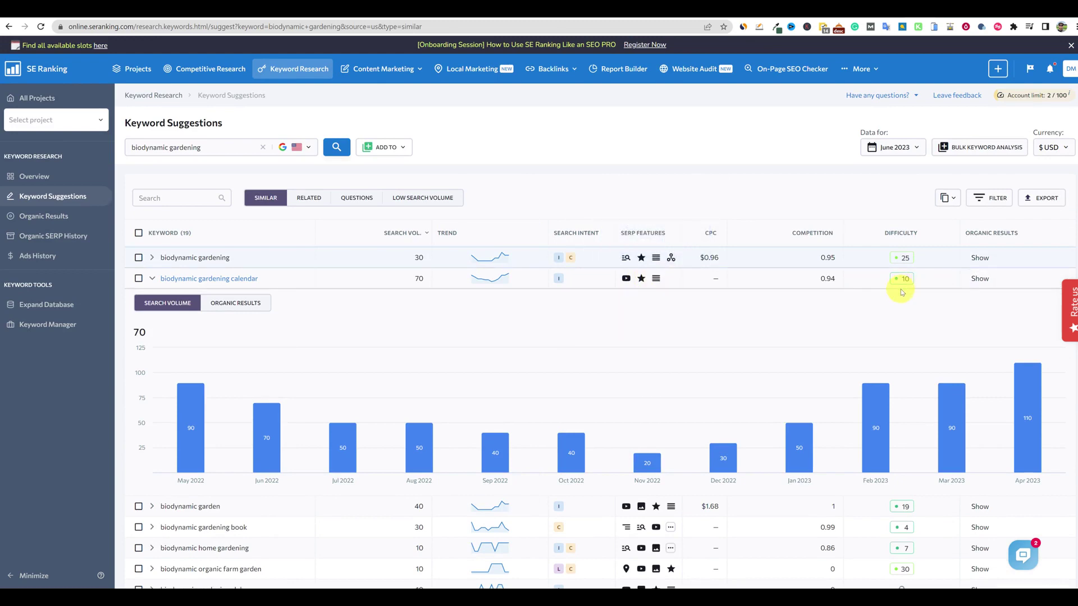
Show the organic results for 'biodynamic gardening calendar', topped by a page with 219 traffic.
click(1033, 280)
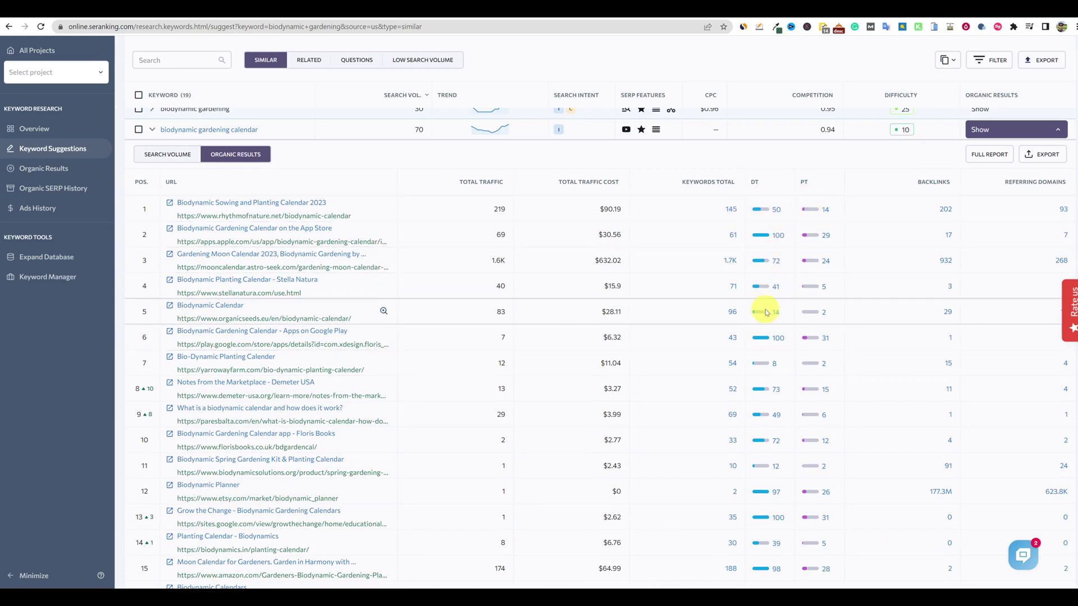
scroll(762, 308, up, 1)
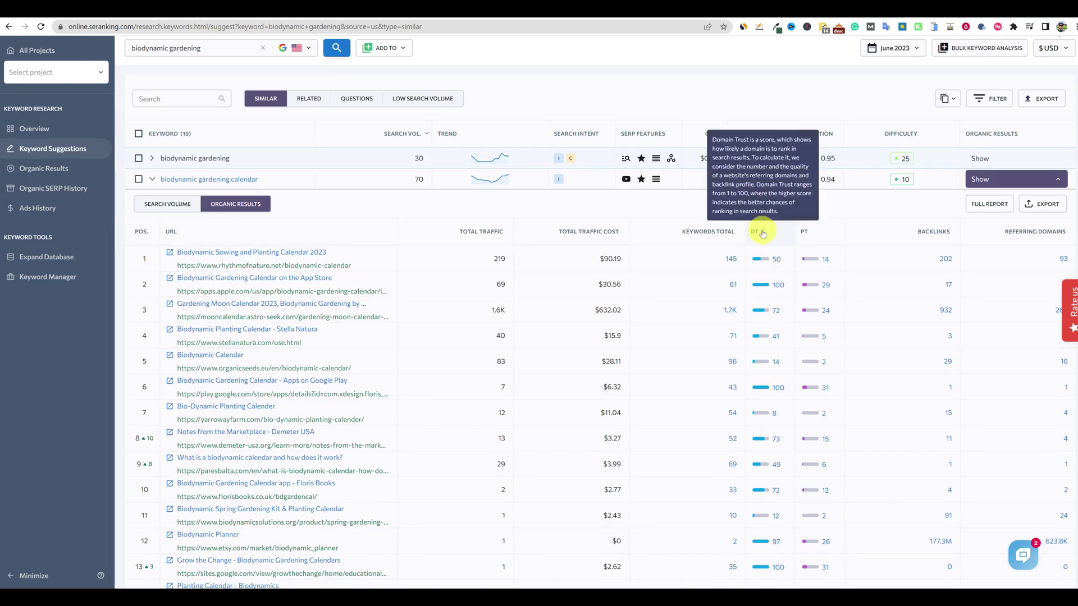
scroll(766, 264, up, 1)
scroll(827, 419, down, 2)
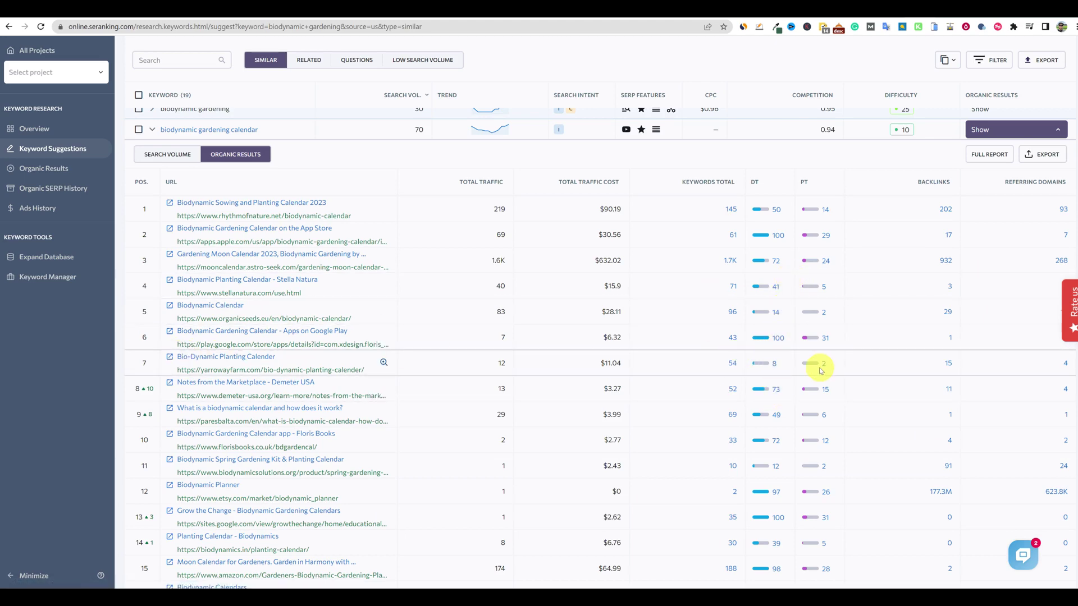
scroll(887, 214, up, 3)
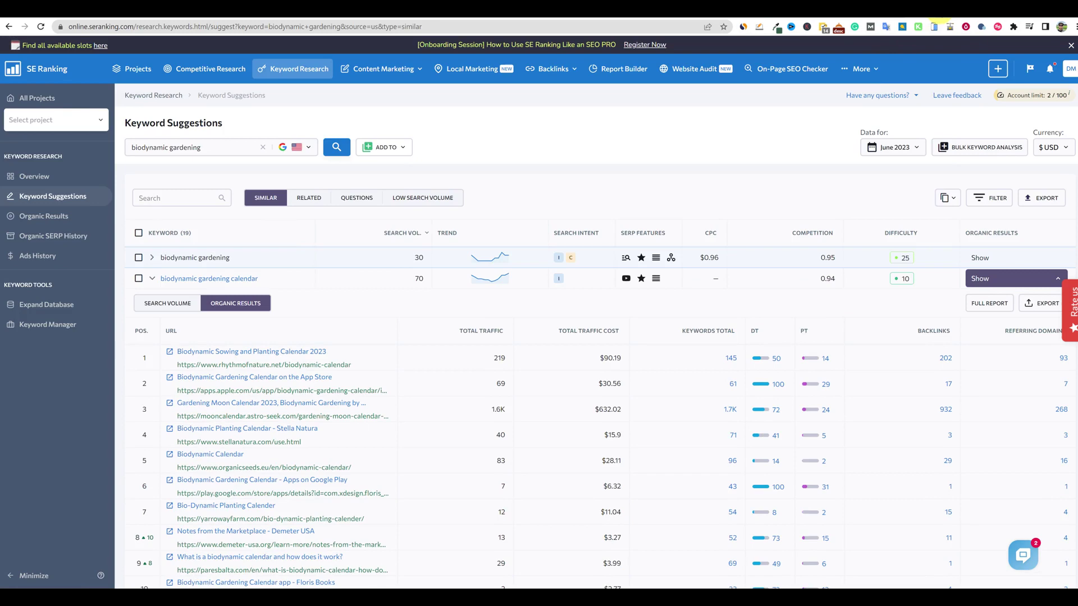
Open the Biodynamic Gardening report from BeyondMe's Keyword Lab.
click(934, 14)
mouse_move(601, 256)
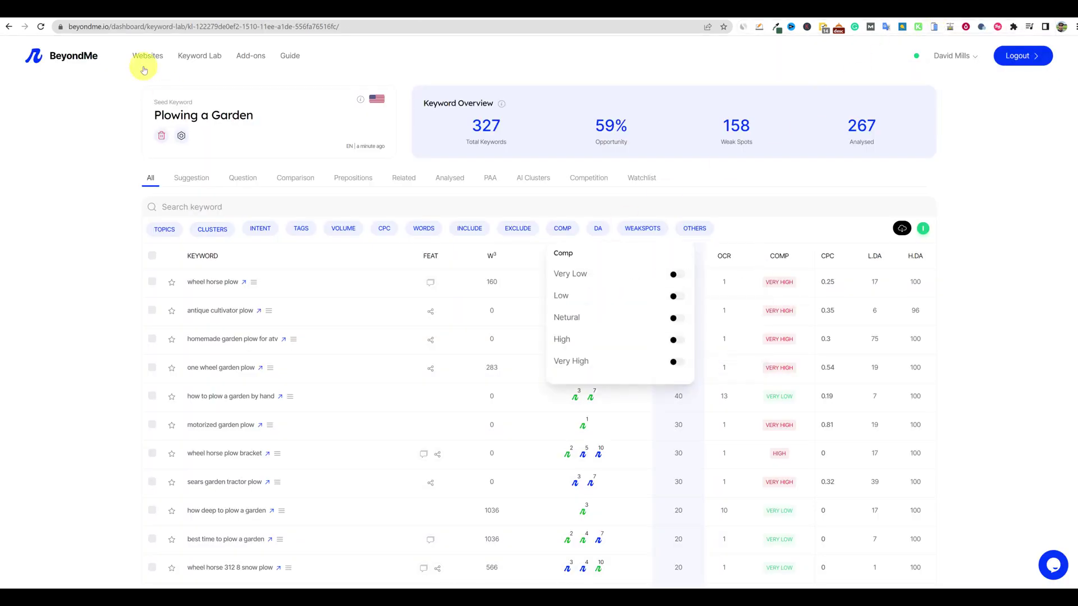
click(196, 55)
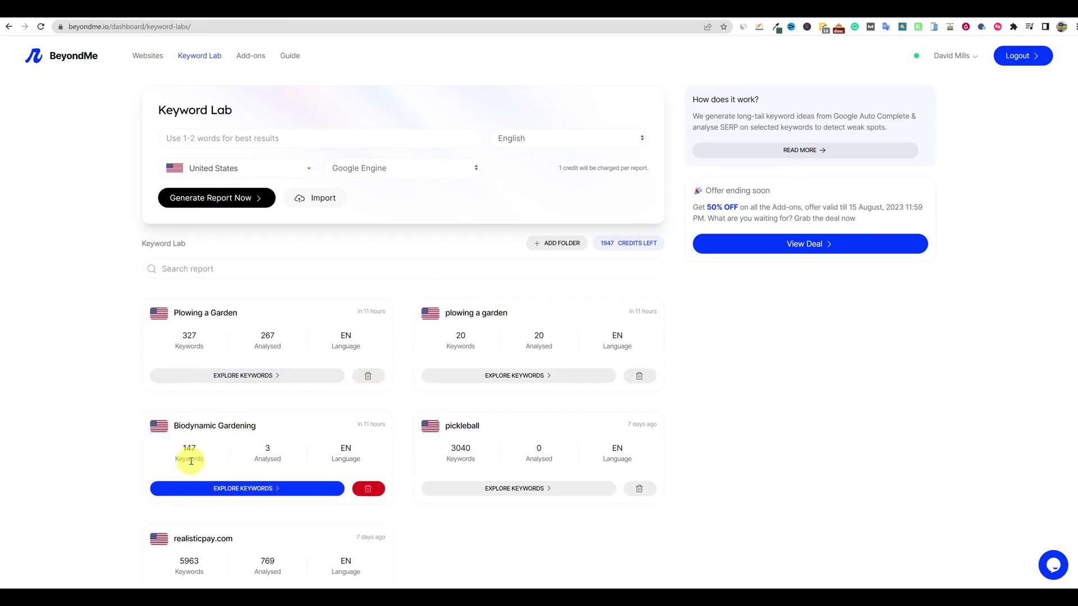
click(218, 433)
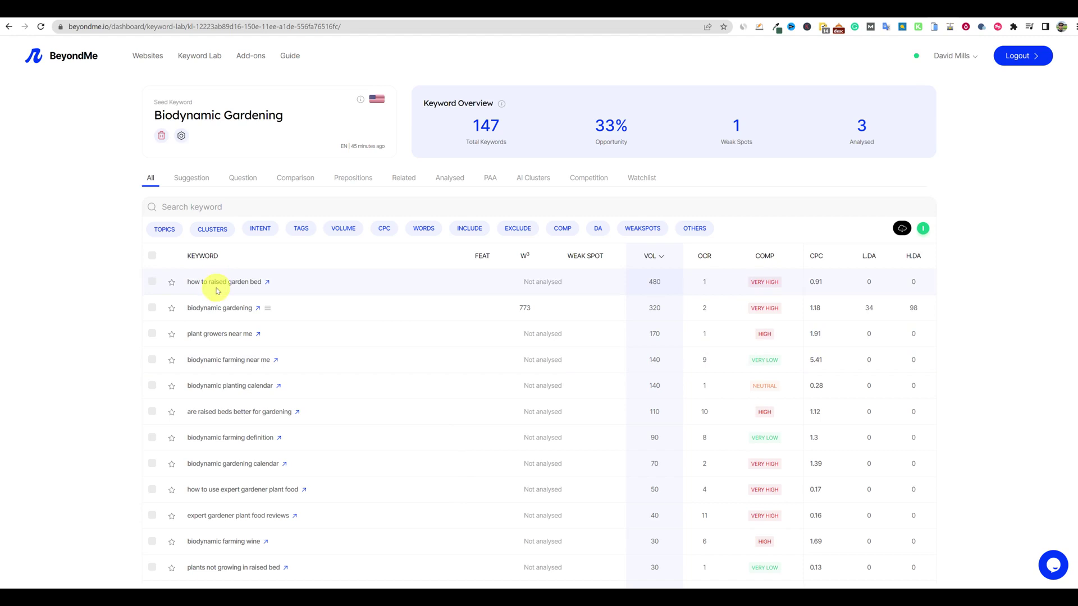
Apply the Weakspots filter and narrow the list to the 3 analysed keywords.
click(643, 228)
scroll(599, 462, down, 15)
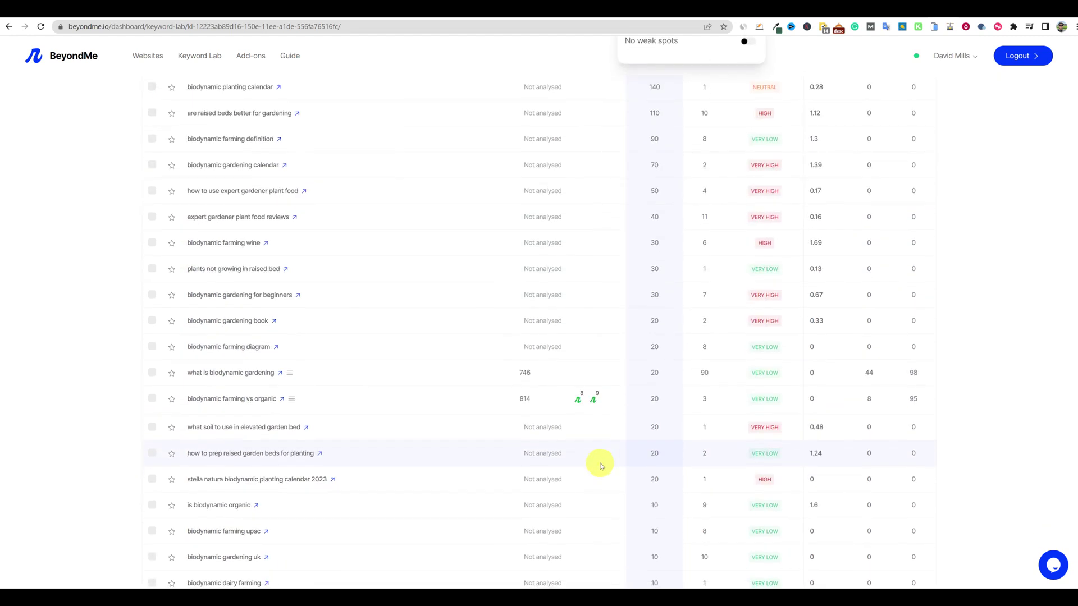
scroll(599, 464, down, 13)
scroll(598, 464, up, 13)
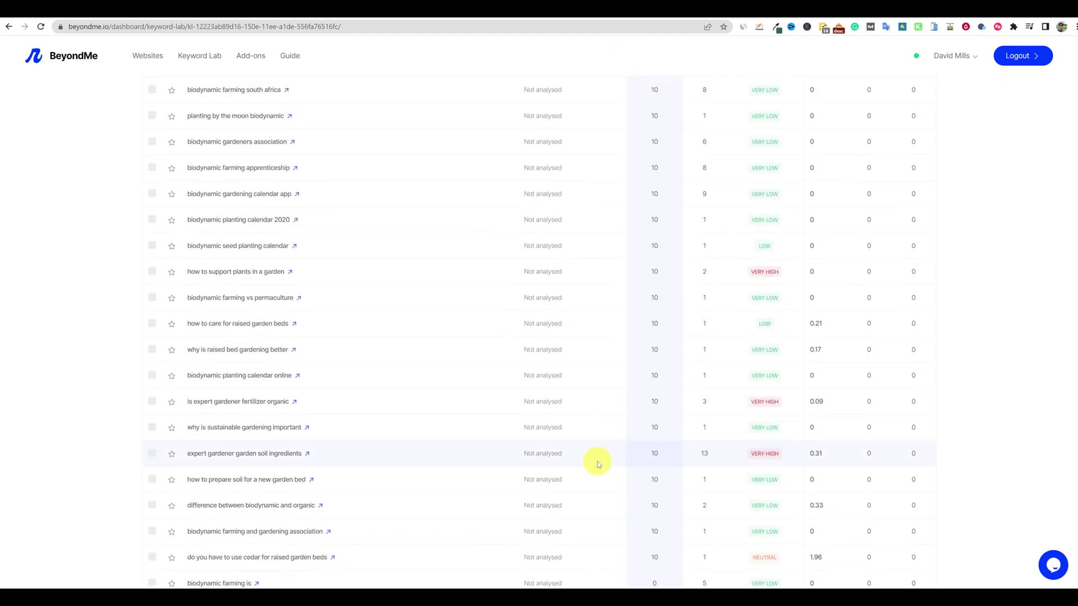
scroll(598, 463, up, 20)
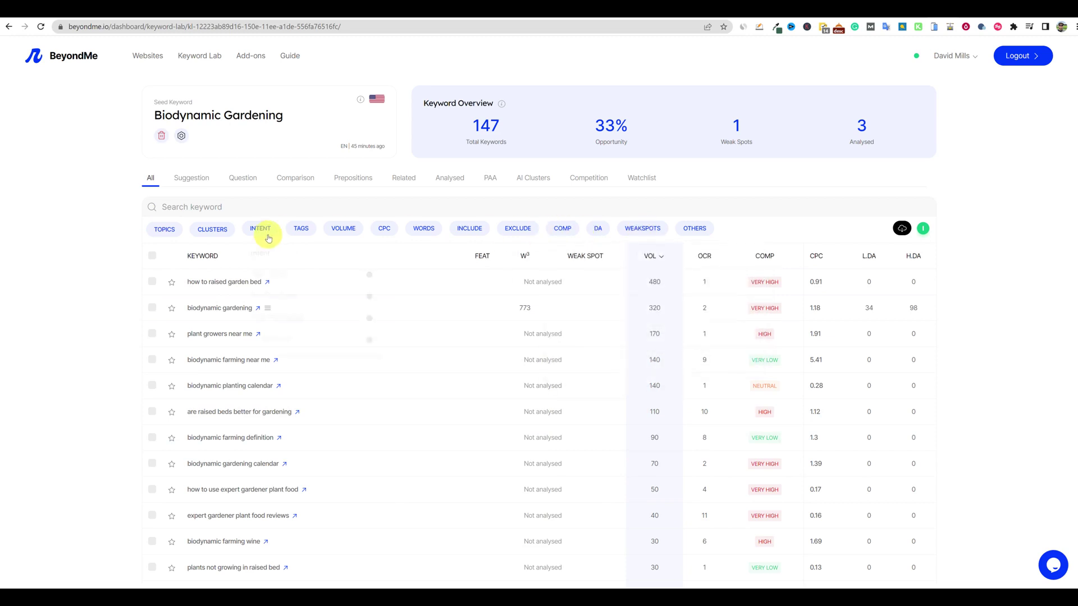
mouse_move(515, 230)
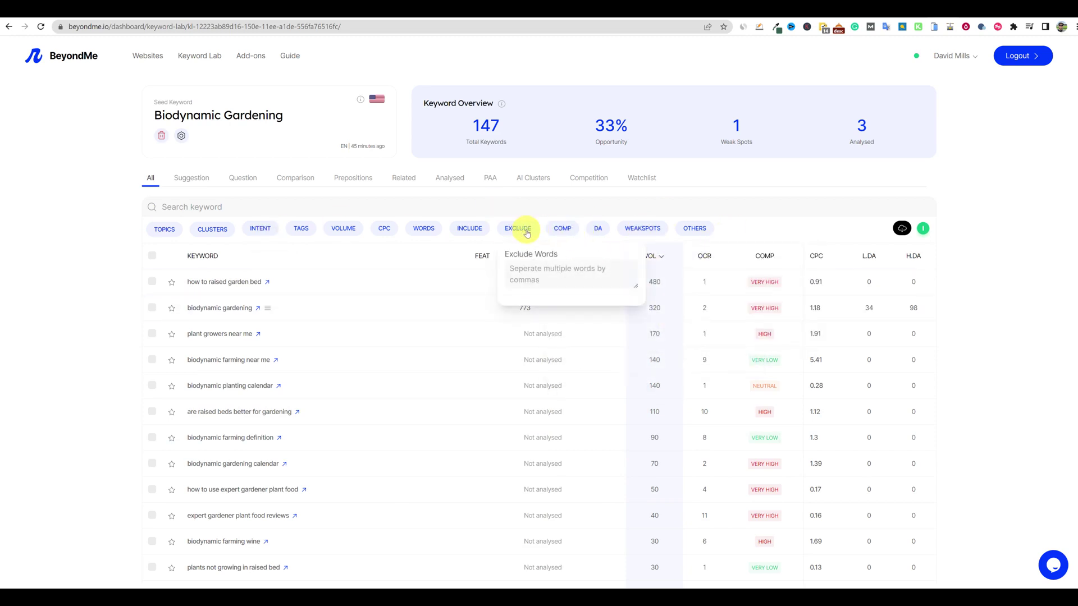
click(451, 184)
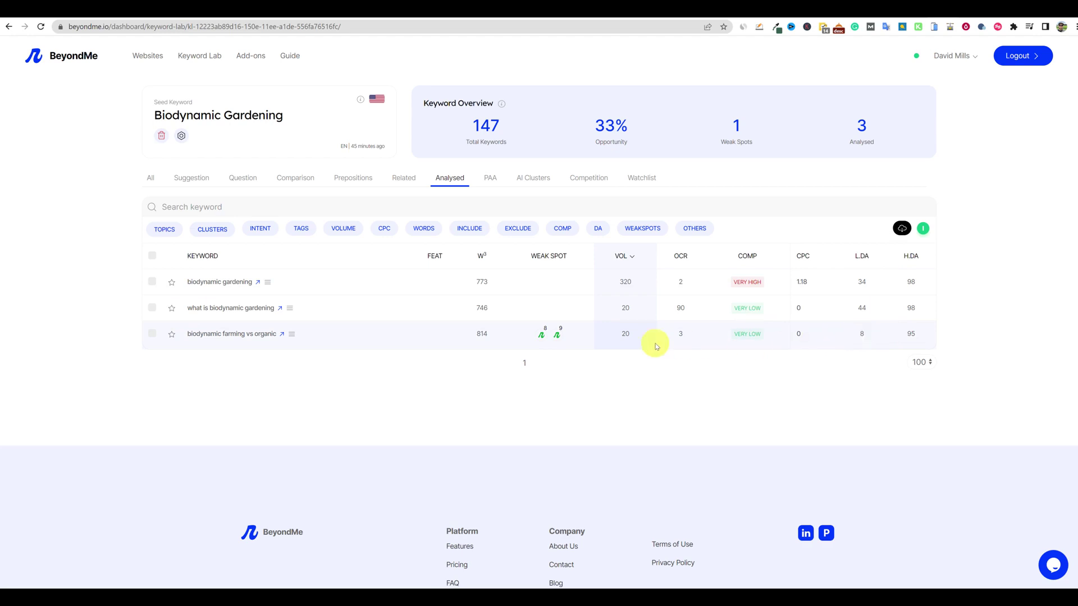
Check SERP weak spots for 'biodynamic farming vs organic' (positions 8 and 9), then open the account menu.
mouse_move(563, 337)
click(292, 336)
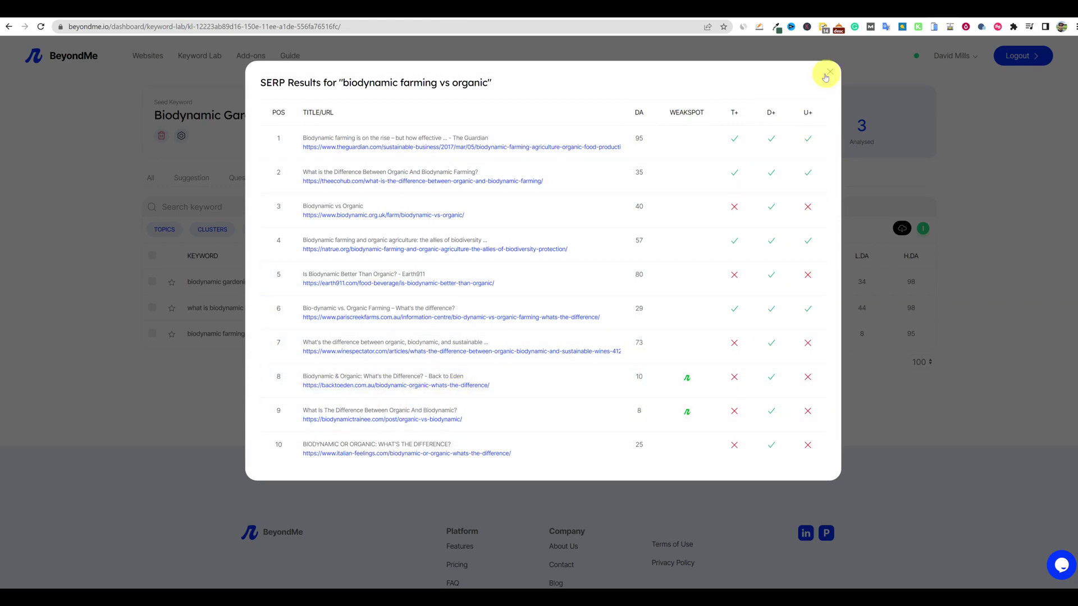
click(830, 72)
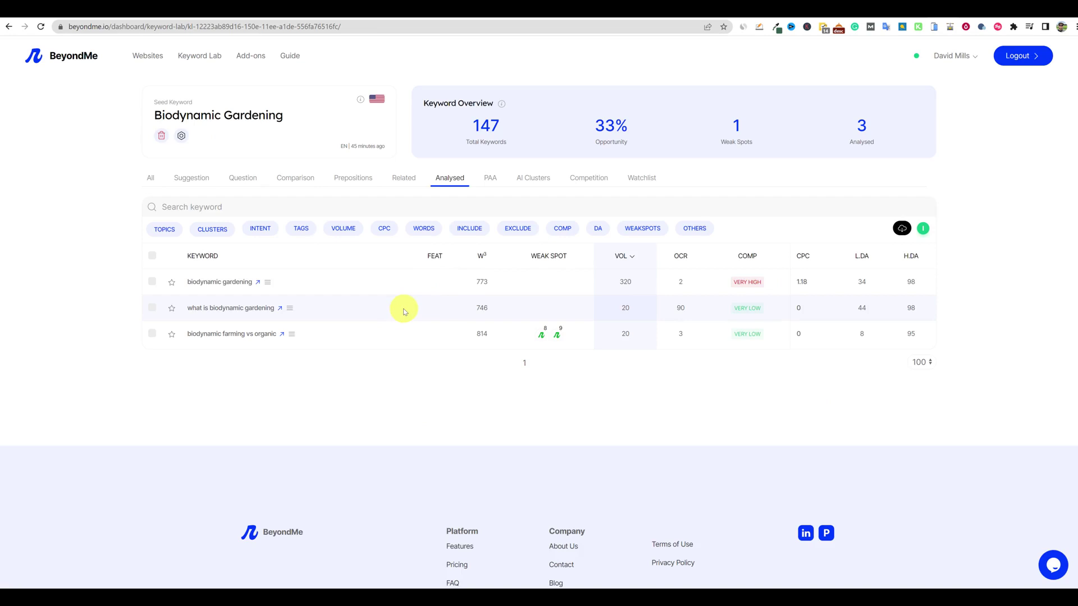
click(948, 55)
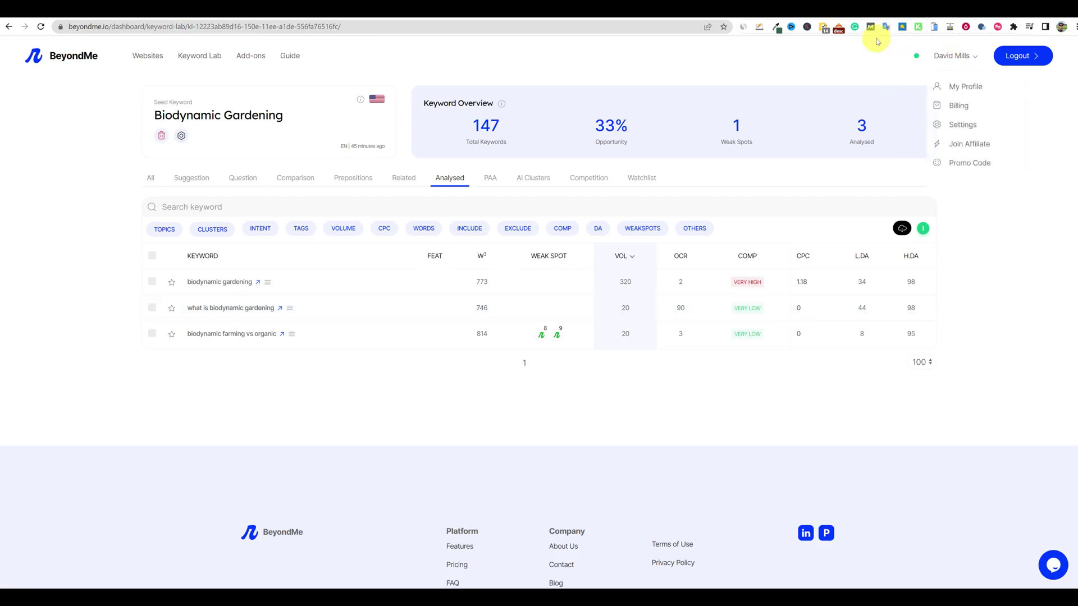
Select 'Plowing a Garden' in ChatGPT's trending list, then go to BeyondMe's keyword reports.
click(852, 17)
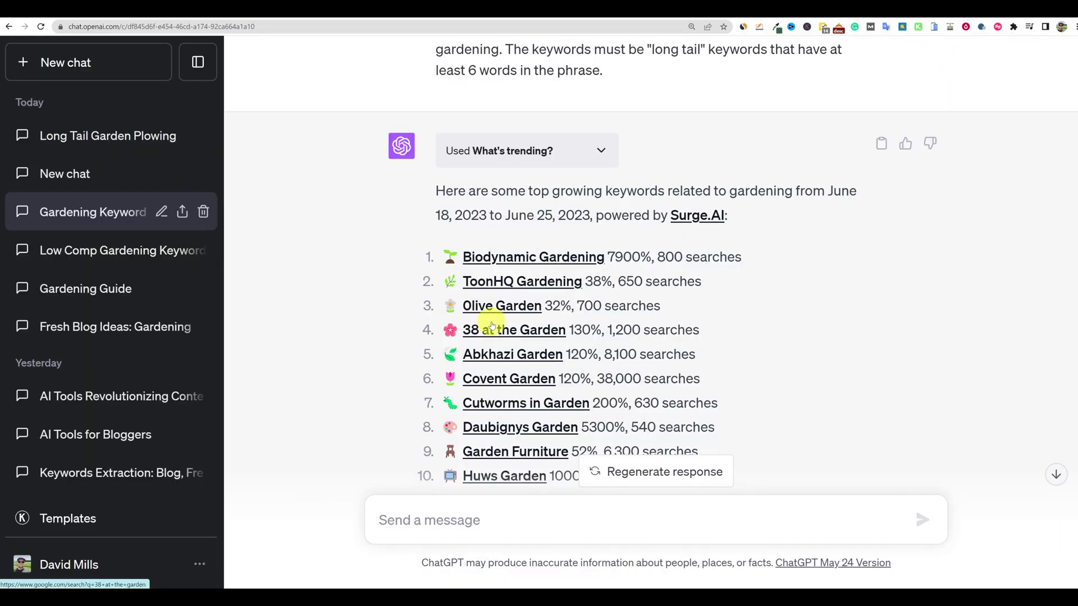
scroll(492, 326, down, 6)
scroll(539, 292, up, 1)
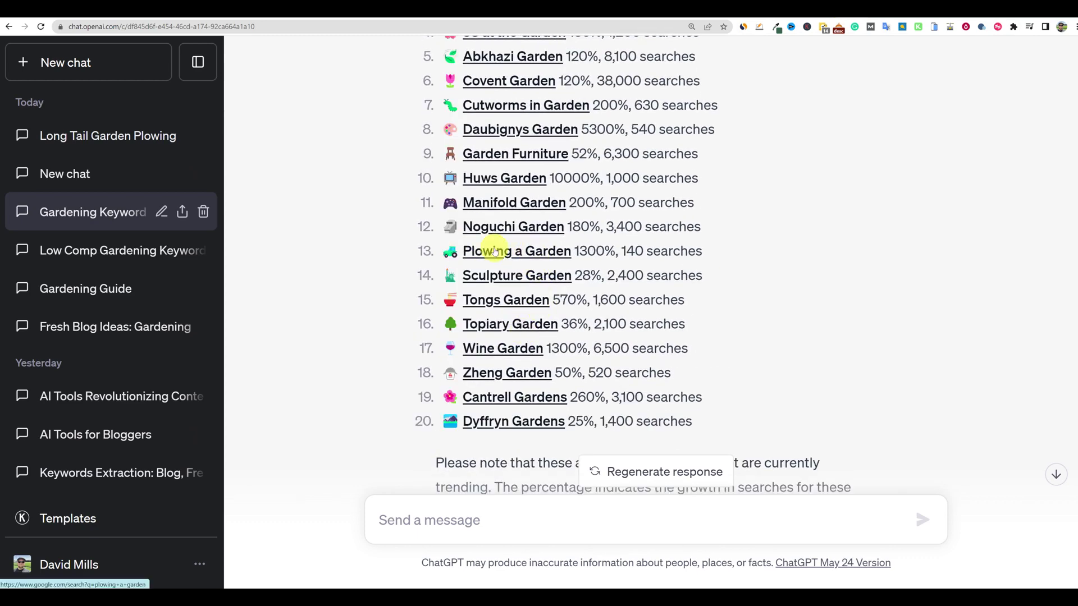
drag(570, 250, 463, 251)
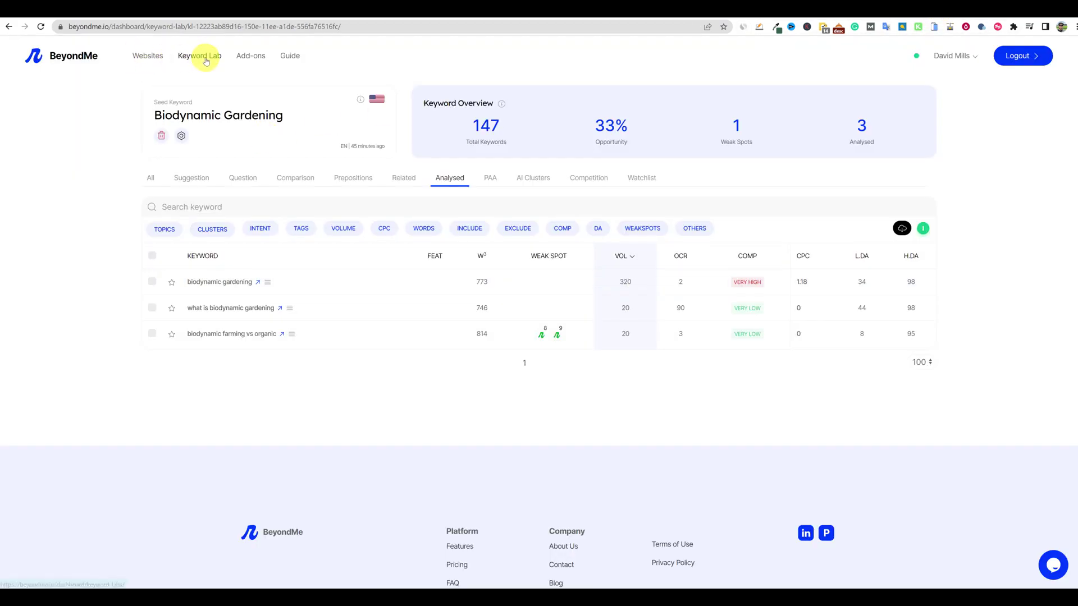
click(199, 55)
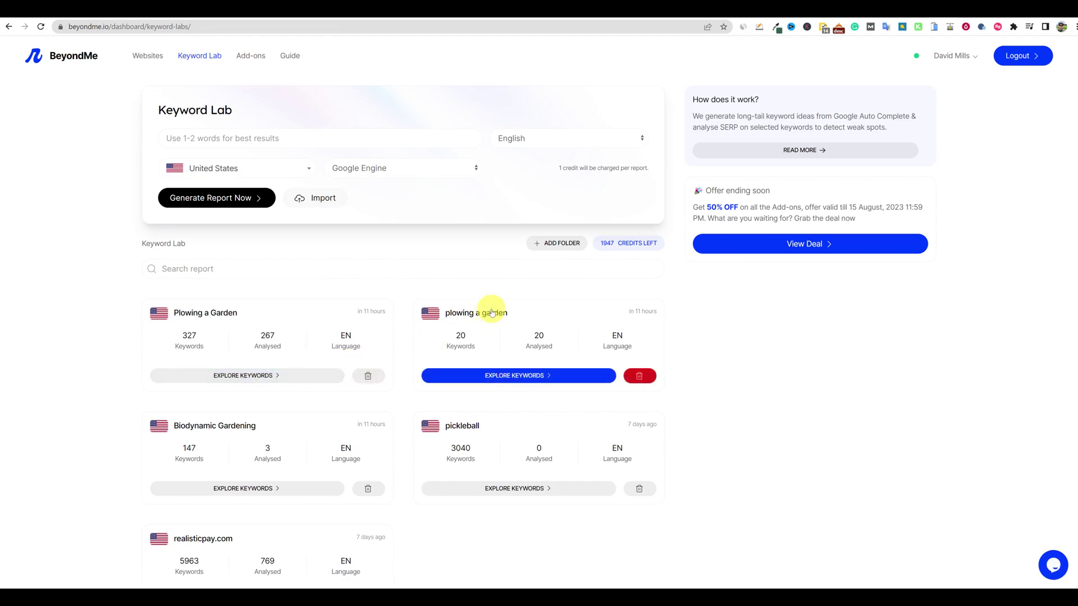
Open the 'plowing a garden' report with 20 keywords and 15 weak spots, and check its COMP filter.
click(492, 313)
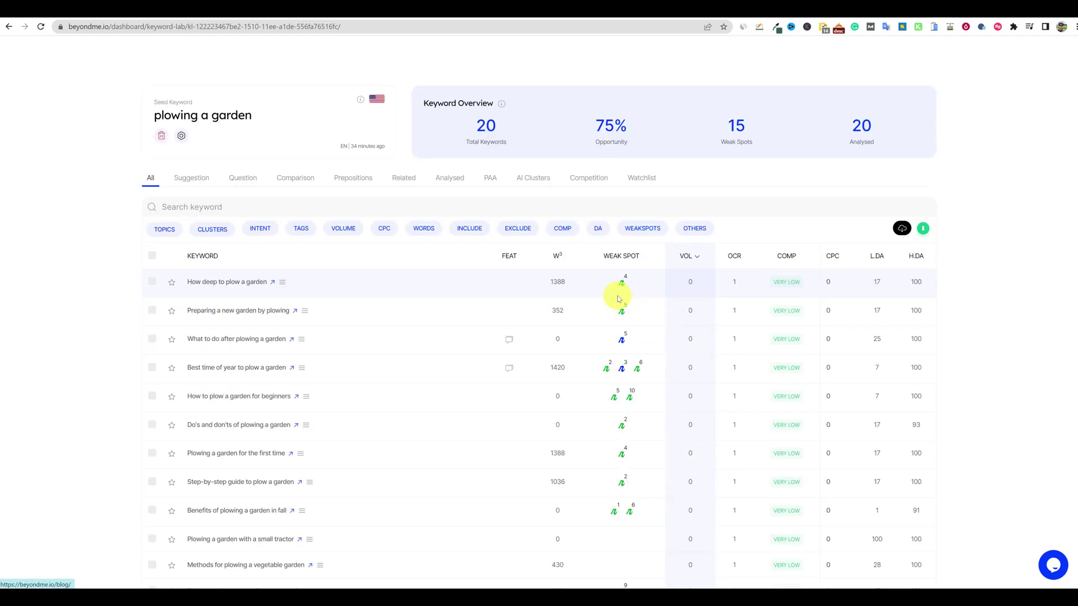
click(562, 229)
click(292, 125)
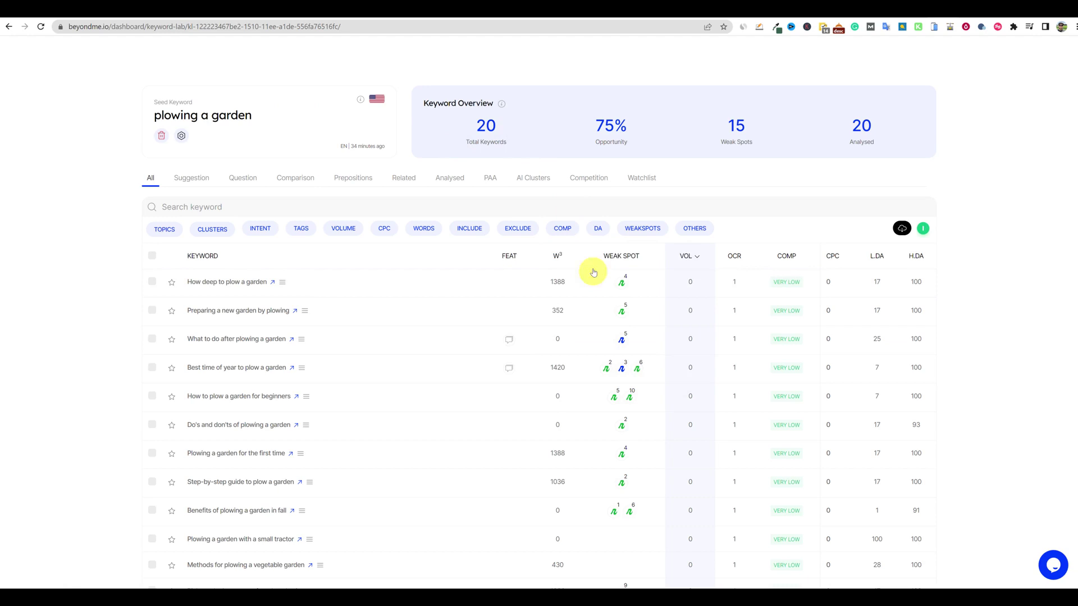
scroll(517, 308, down, 5)
scroll(486, 380, up, 5)
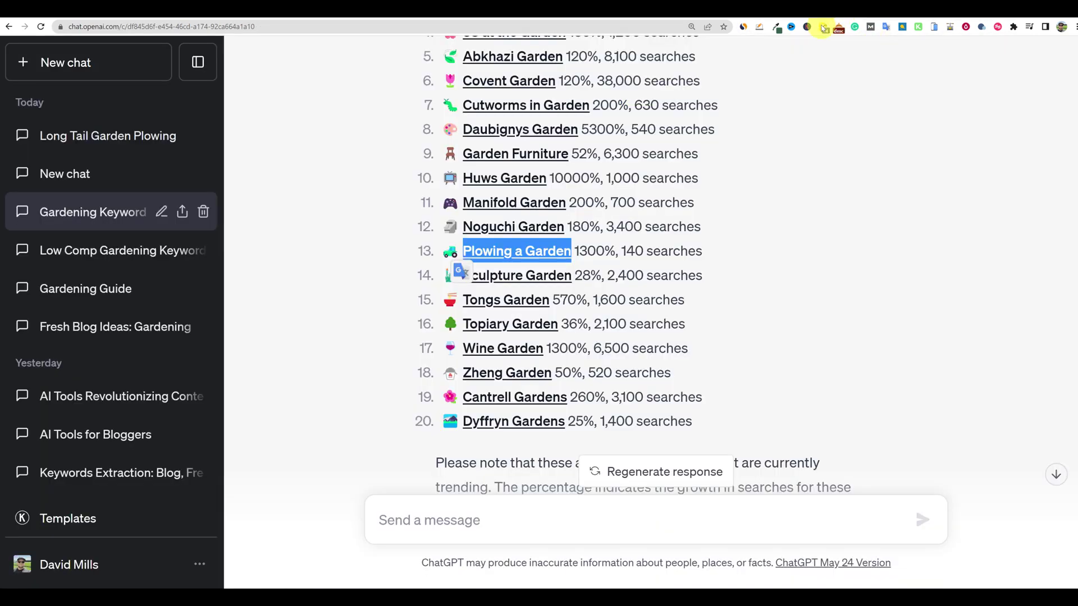
scroll(539, 320, up, 8)
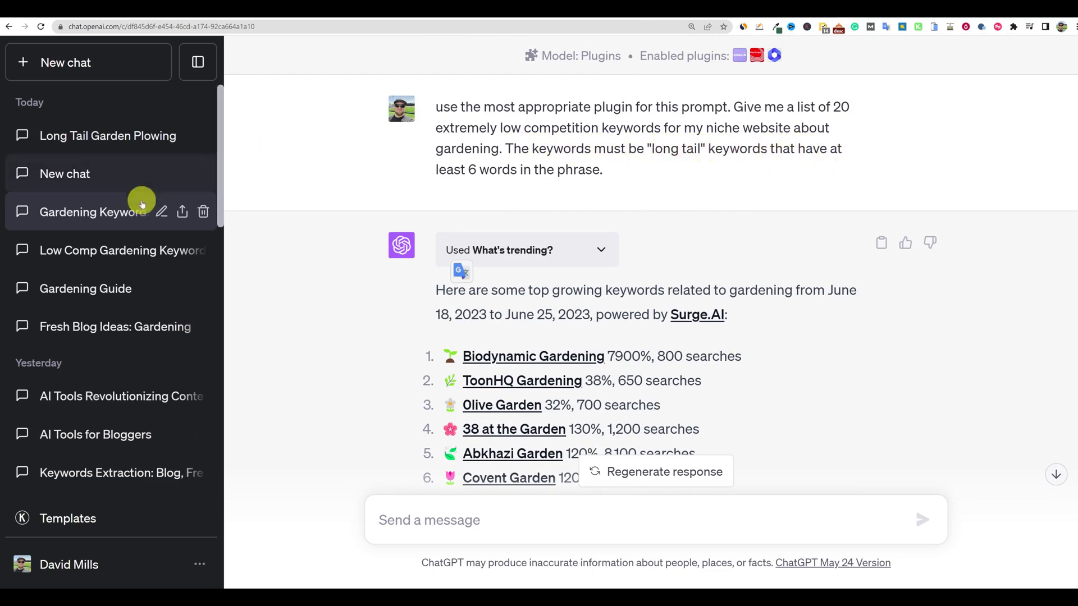
Review the 20 keywords in the 'Long Tail Garden Plowing' chat, then go back to the BeyondMe report.
click(106, 143)
scroll(457, 313, up, 10)
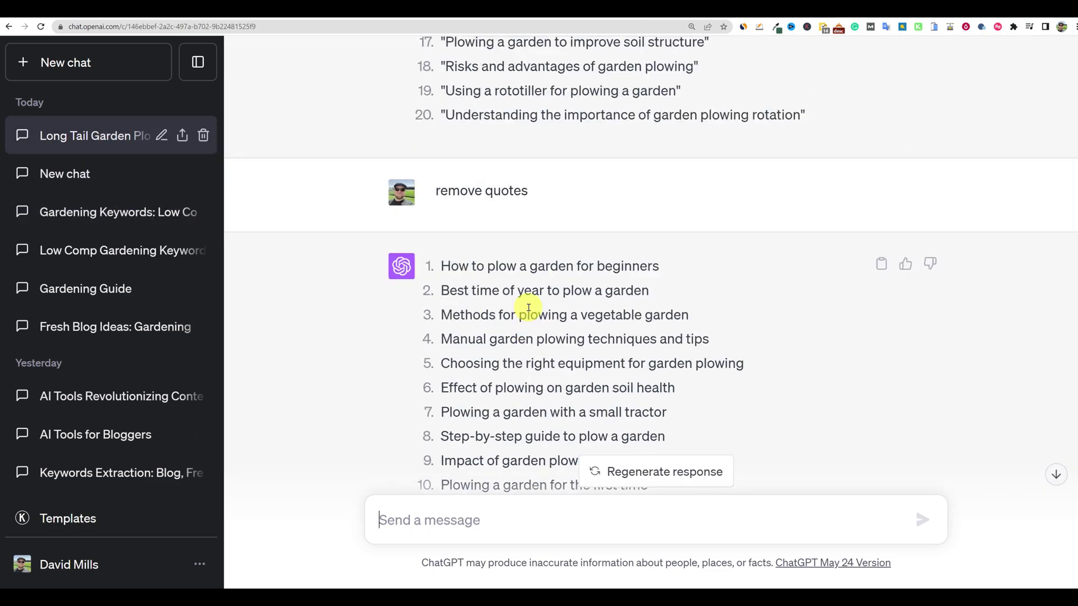
scroll(528, 306, up, 5)
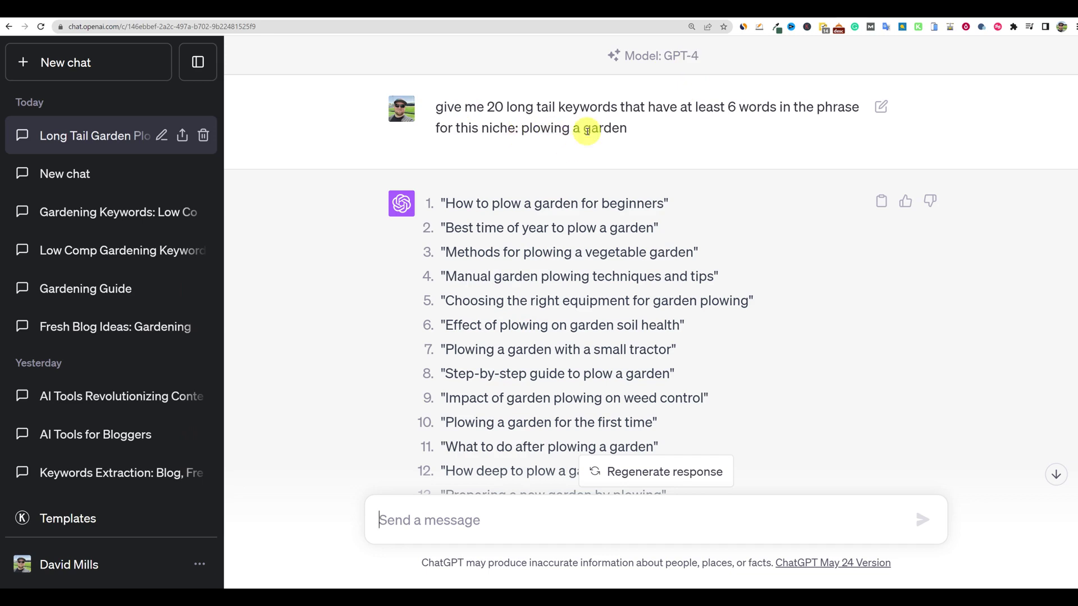
scroll(455, 149, down, 2)
drag(443, 101, 699, 484)
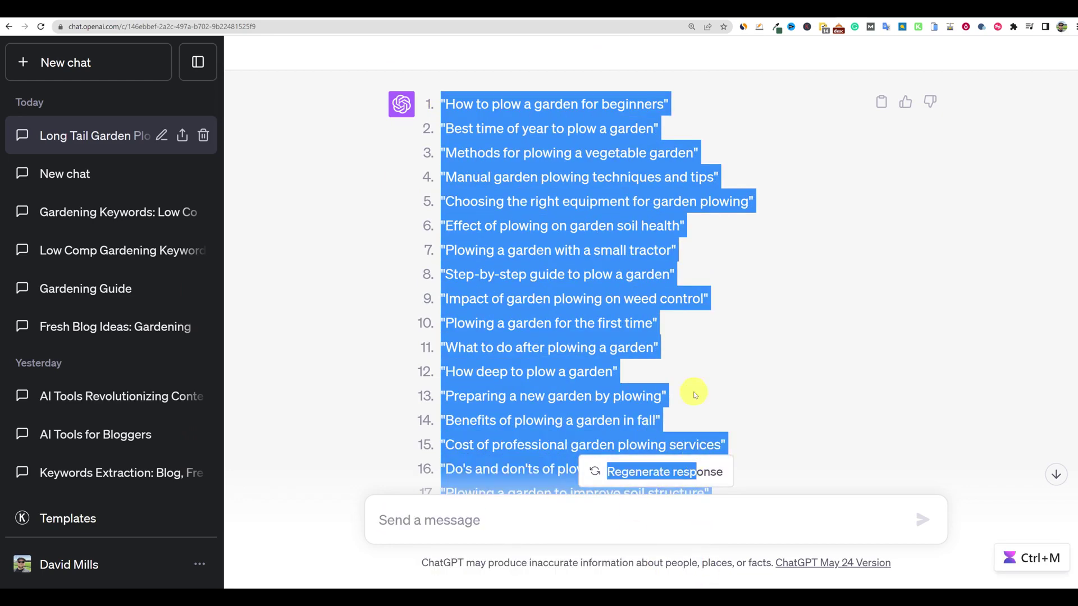
scroll(597, 287, up, 2)
click(748, 203)
scroll(605, 376, down, 5)
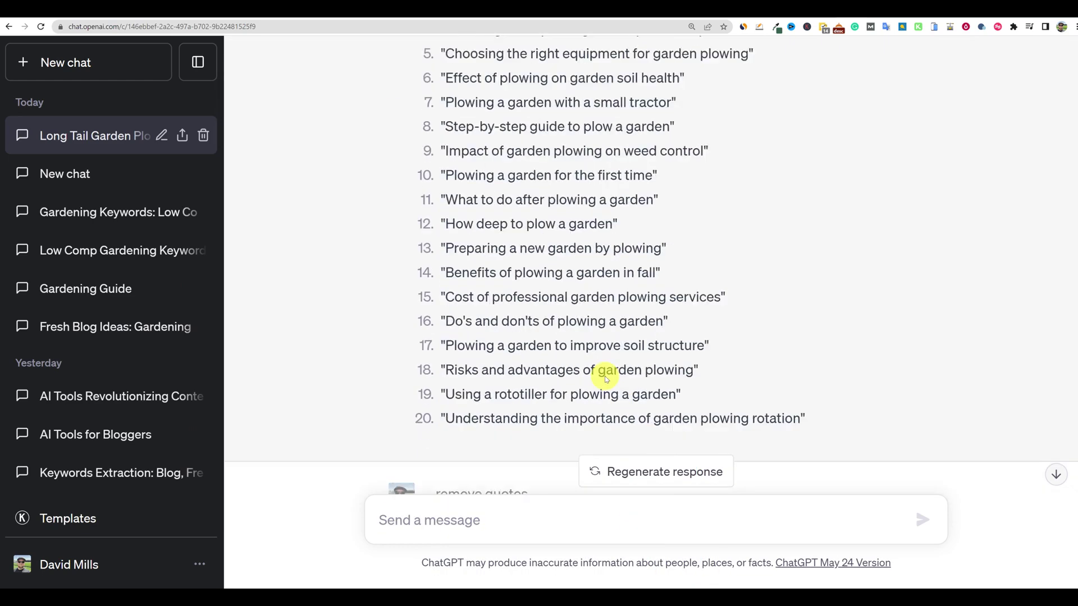
scroll(606, 378, up, 5)
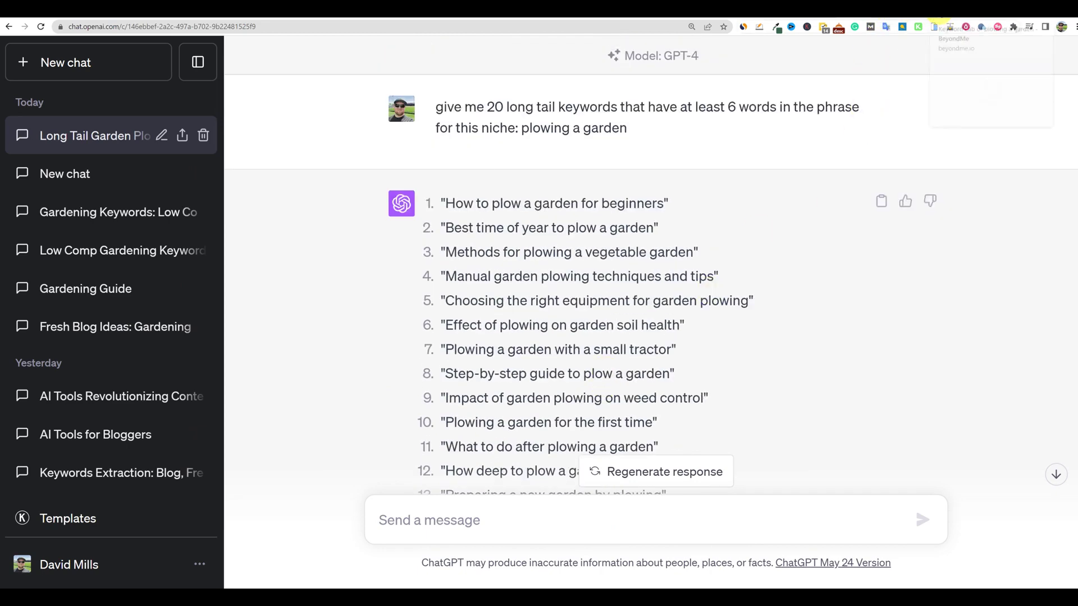
click(936, 24)
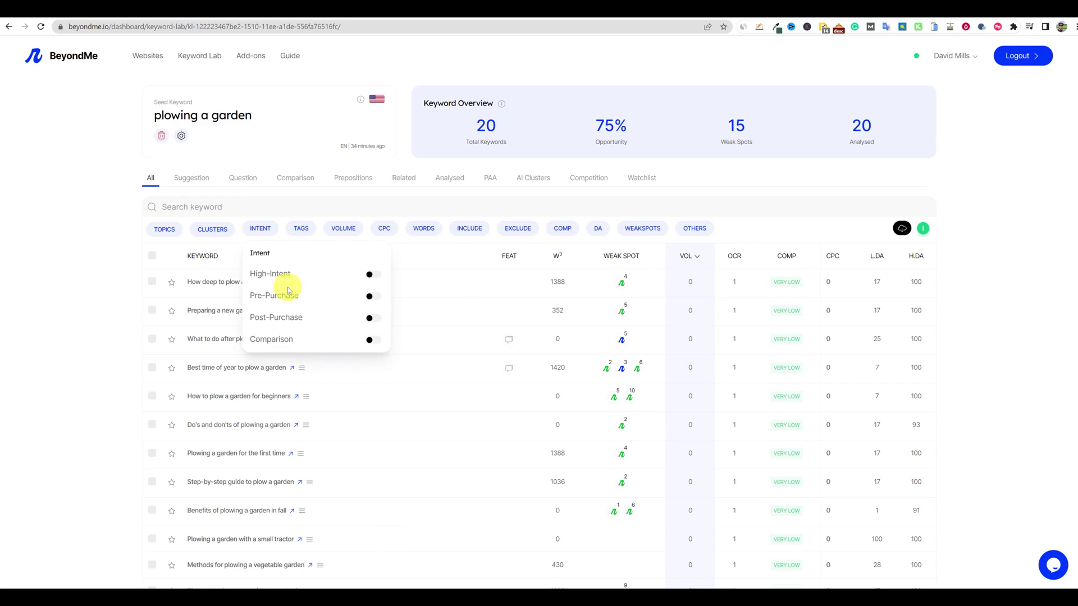
Show the Keyword Lab report list, opening Import Keywords and cancelling it without importing.
click(216, 59)
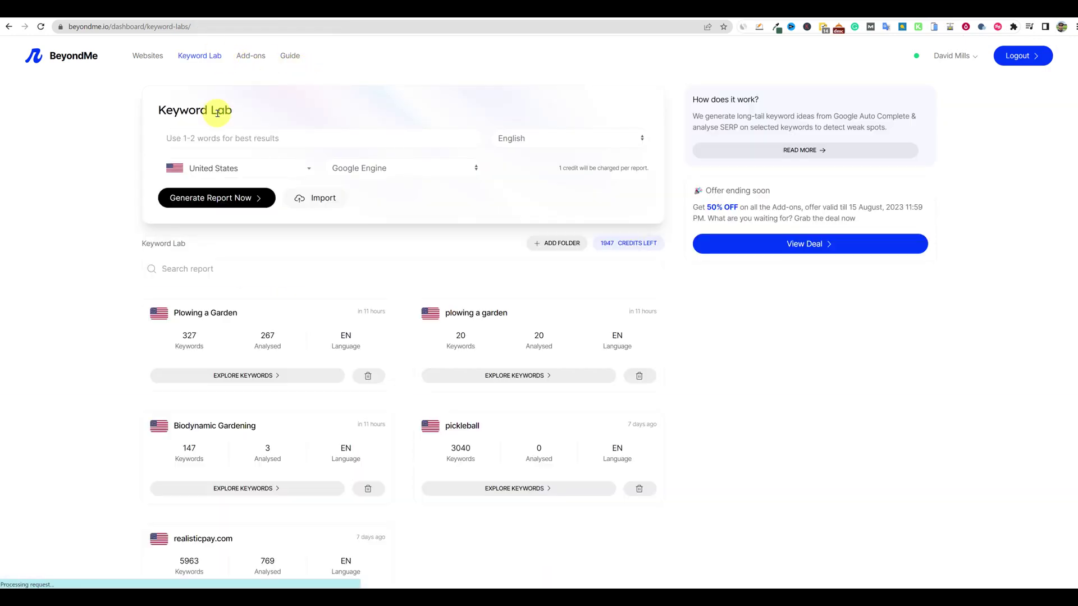
click(320, 199)
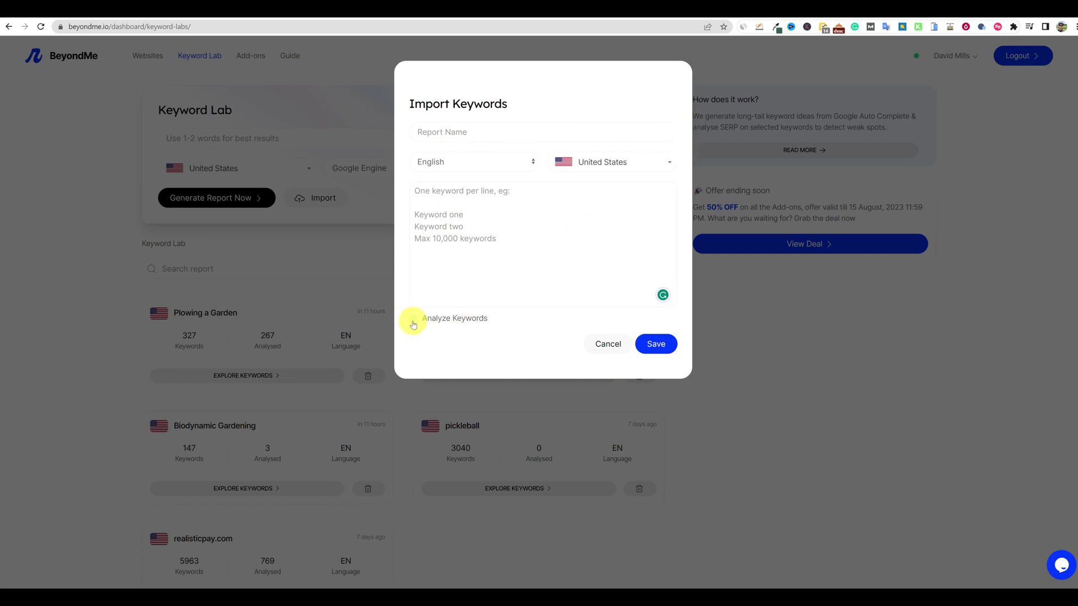
click(608, 345)
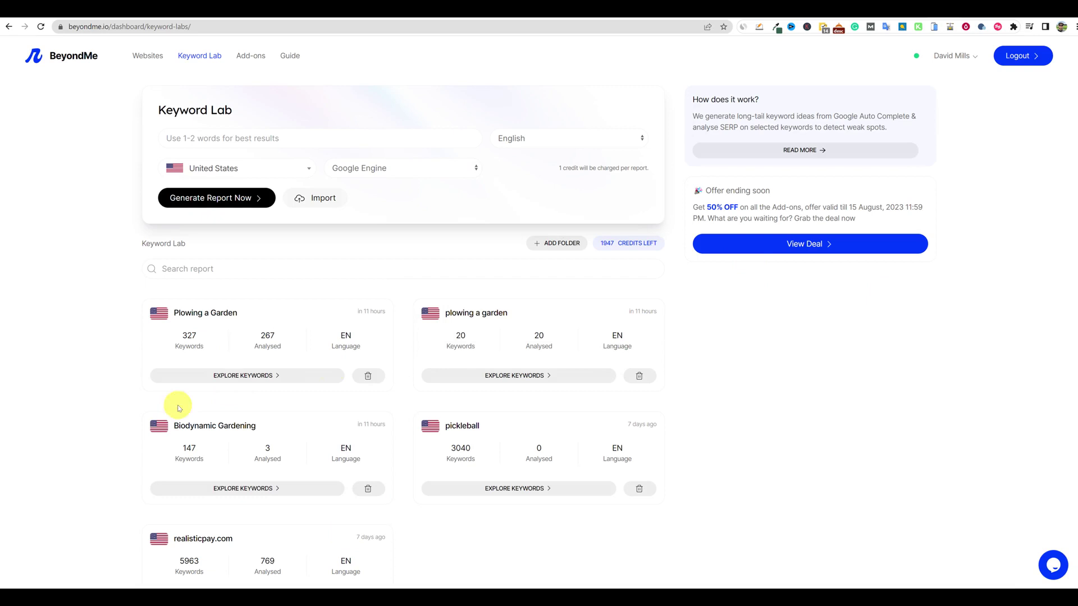
click(476, 314)
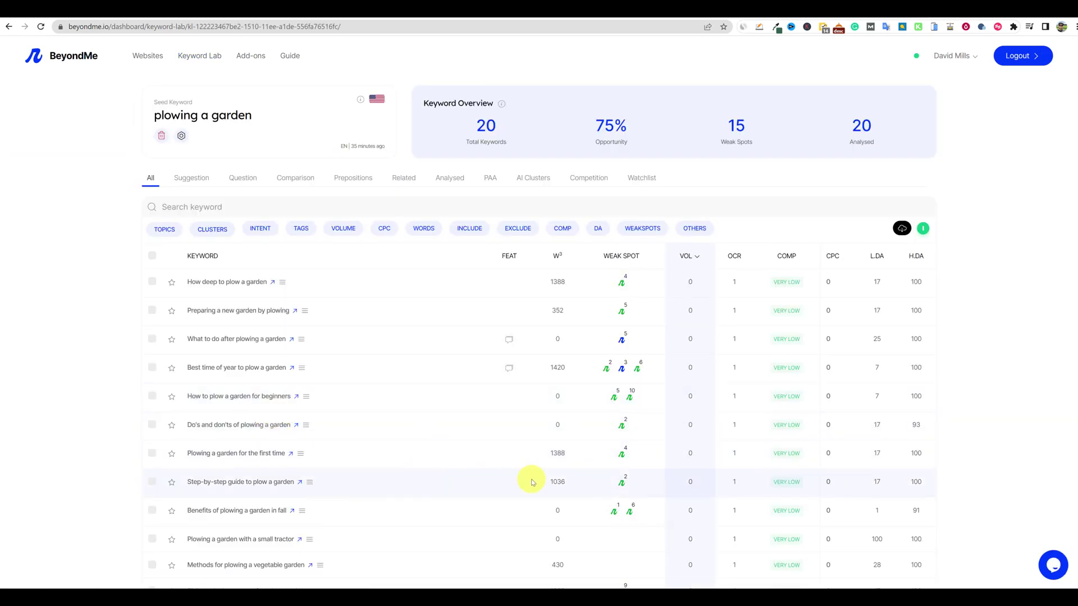
scroll(690, 337, down, 6)
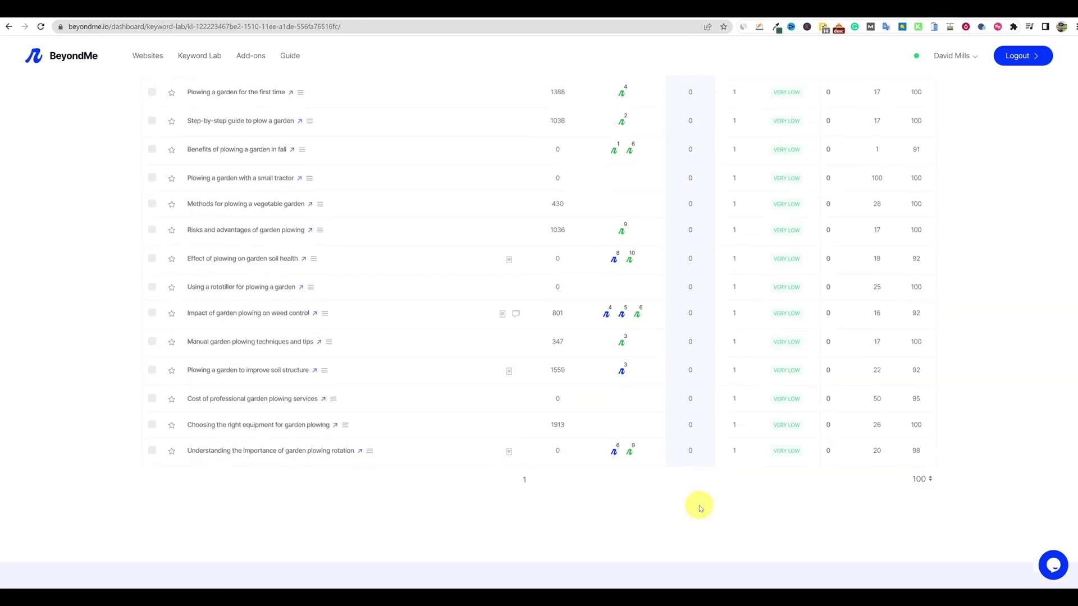
scroll(689, 381, down, 2)
scroll(688, 374, up, 6)
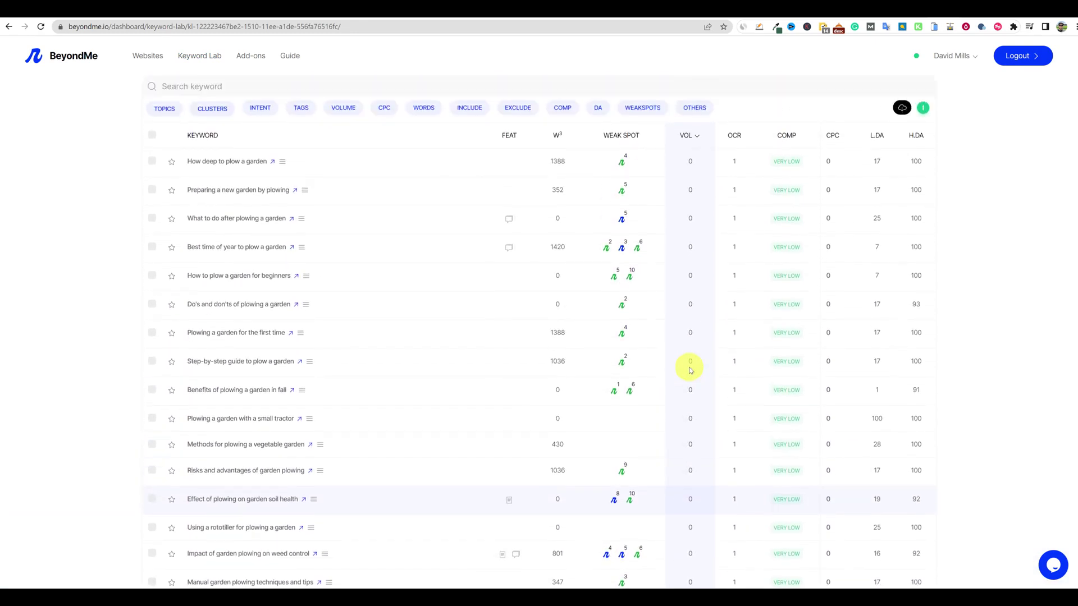
scroll(688, 368, up, 2)
scroll(600, 482, down, 5)
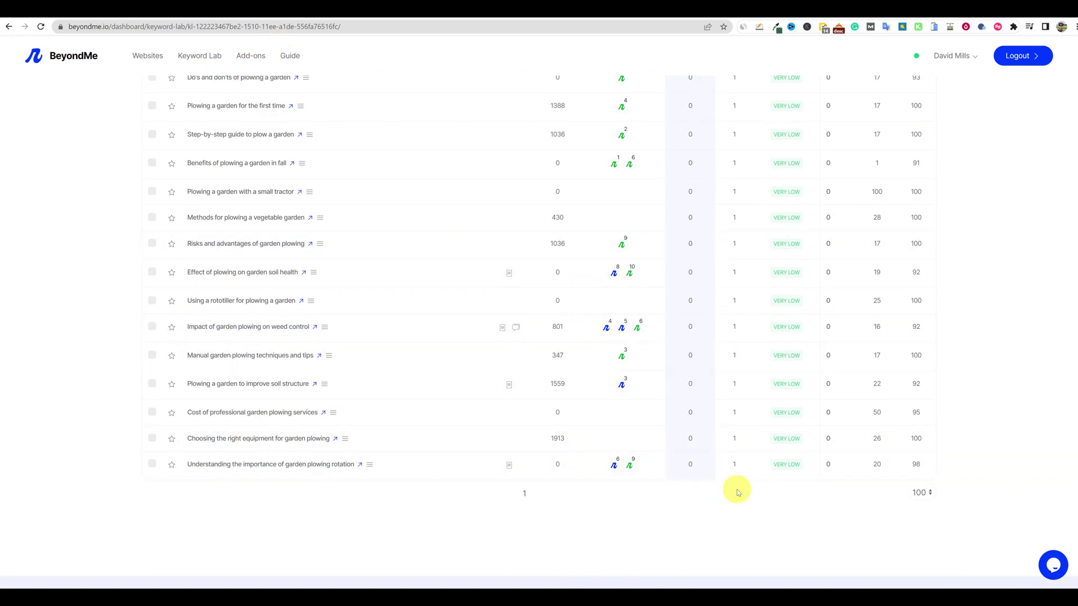
scroll(781, 501, up, 6)
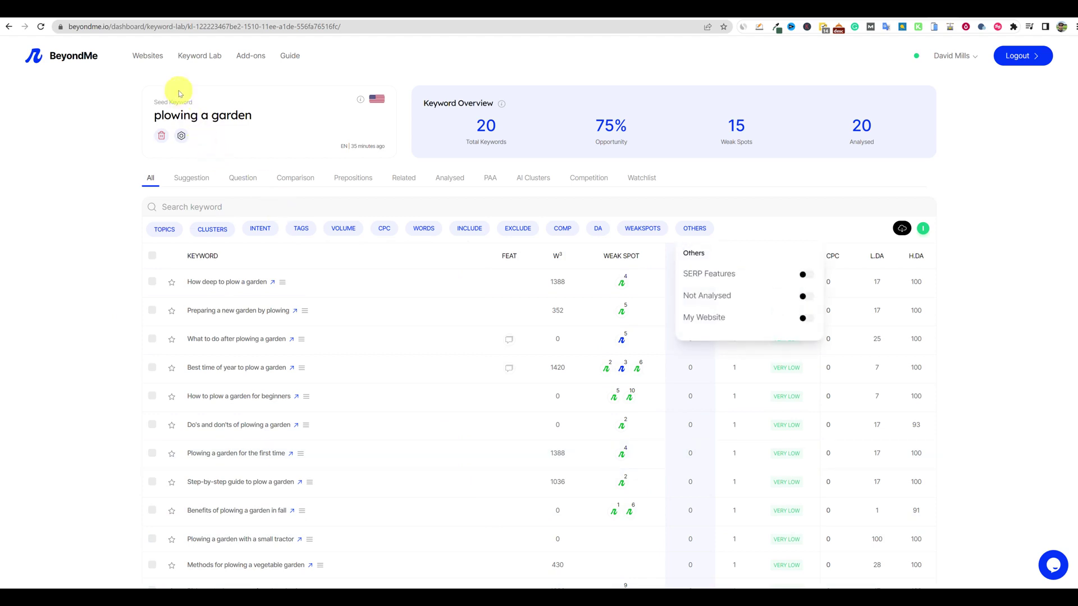
click(200, 55)
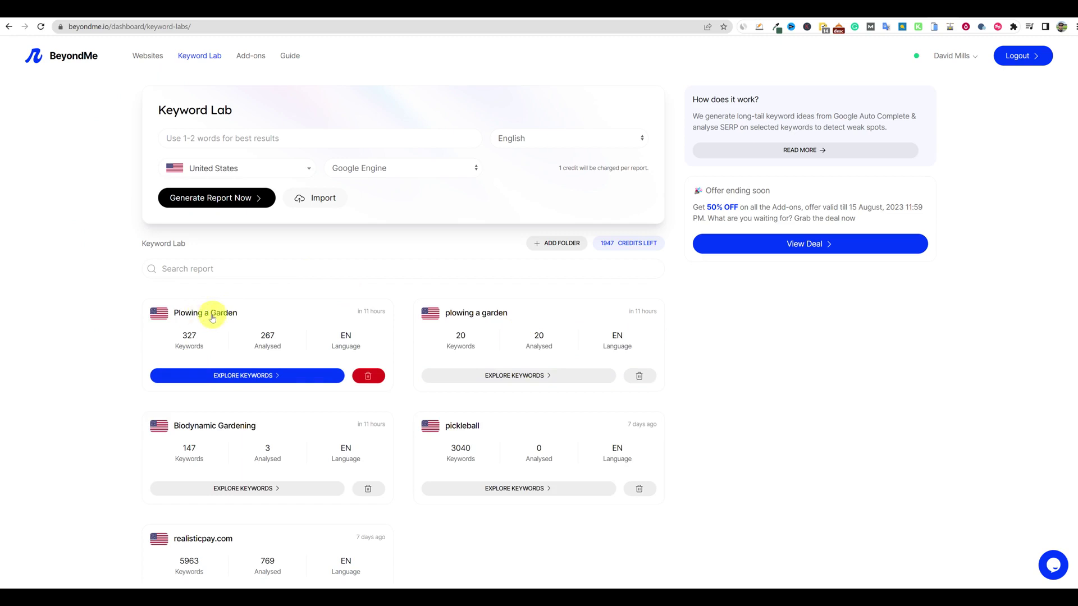
click(220, 314)
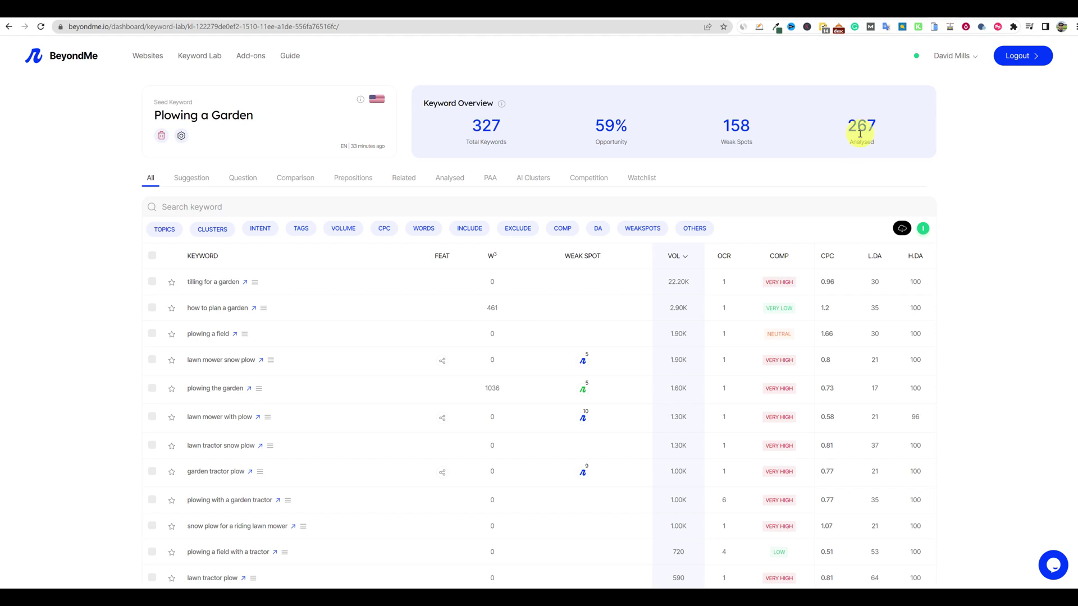
click(643, 228)
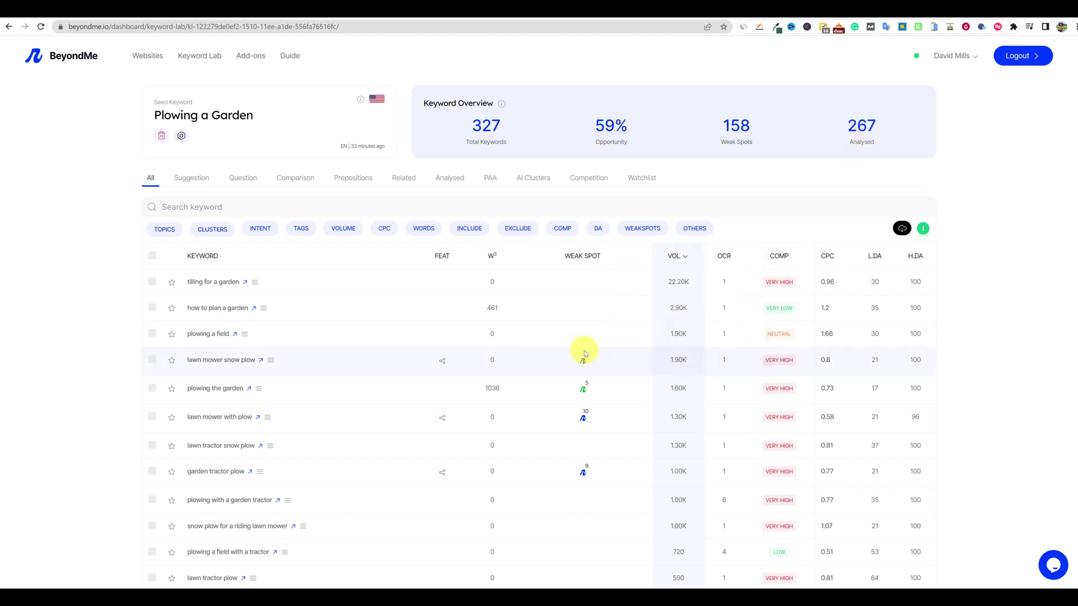
click(474, 228)
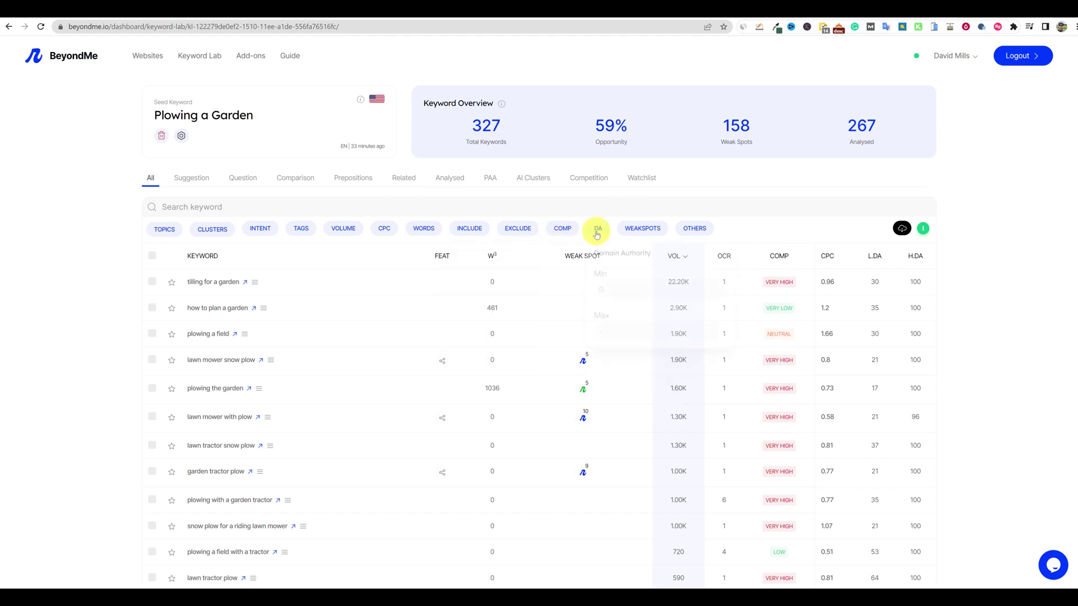
mouse_move(423, 230)
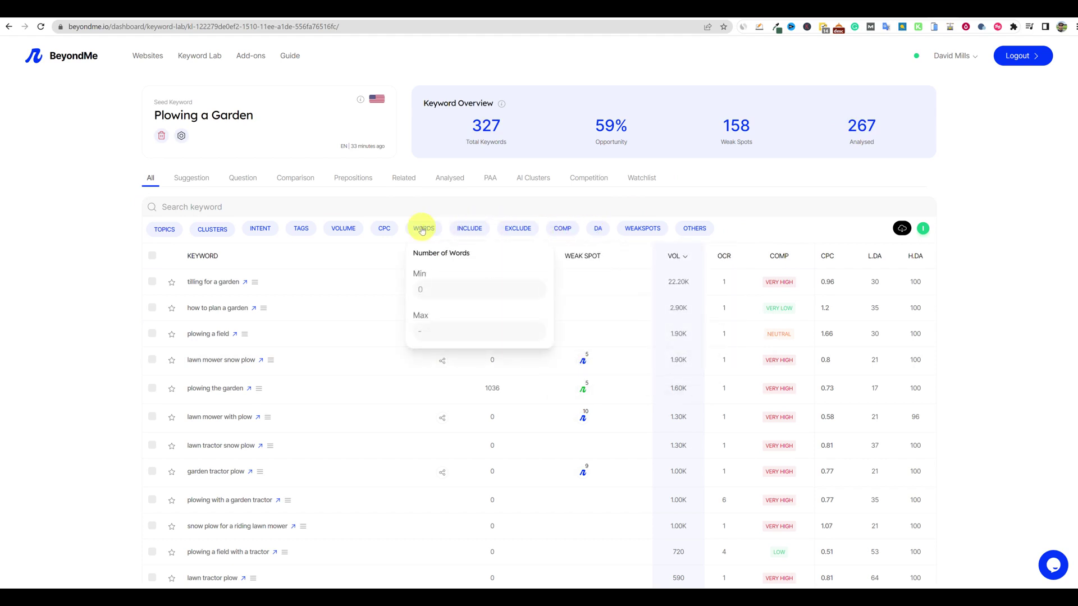
mouse_move(344, 228)
click(349, 288)
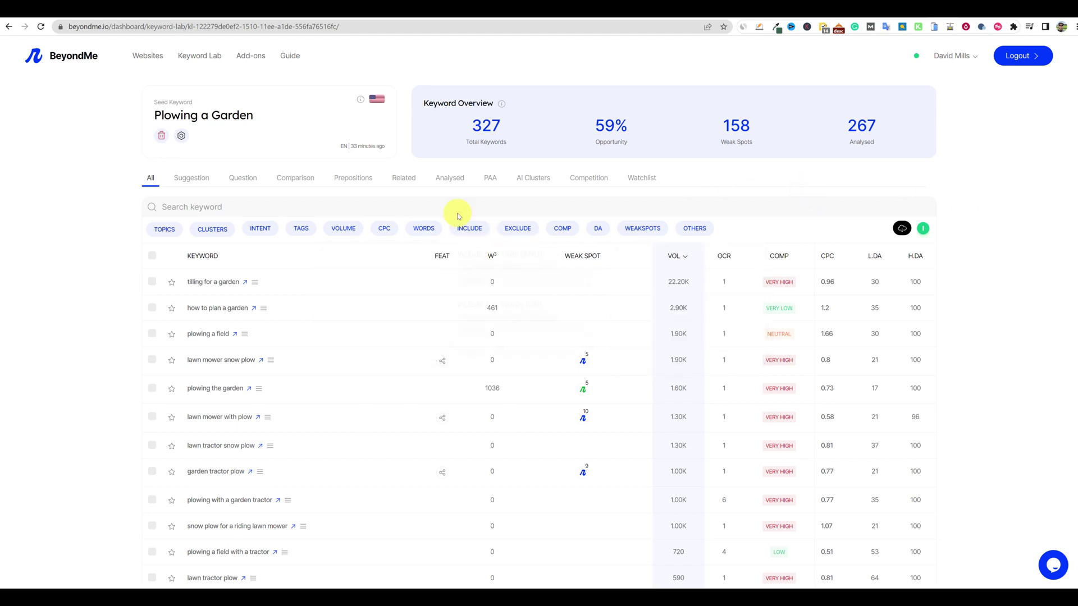
mouse_move(651, 230)
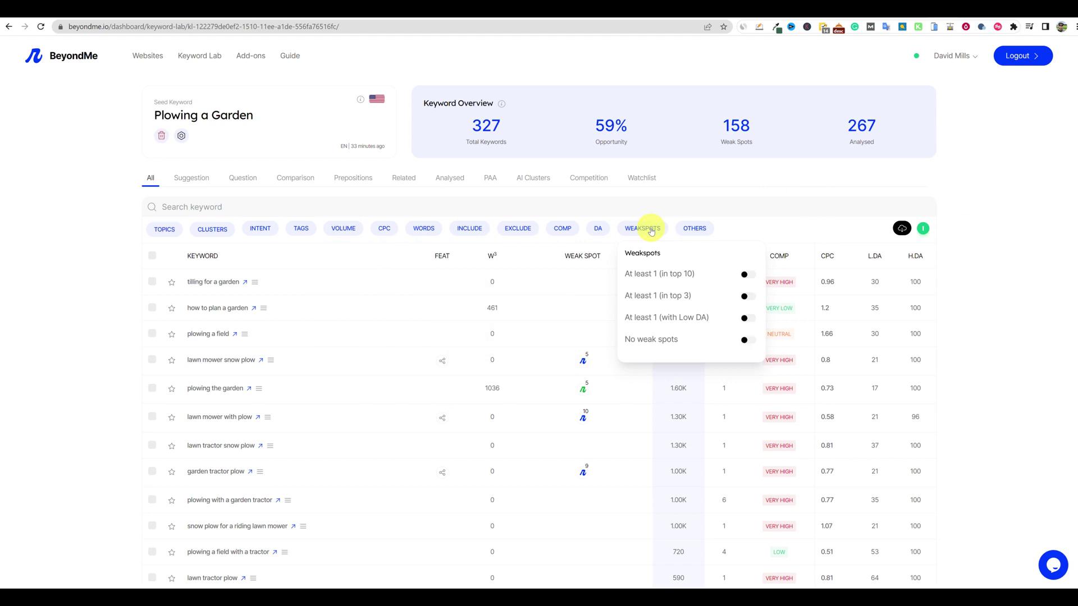
mouse_move(604, 235)
mouse_move(569, 234)
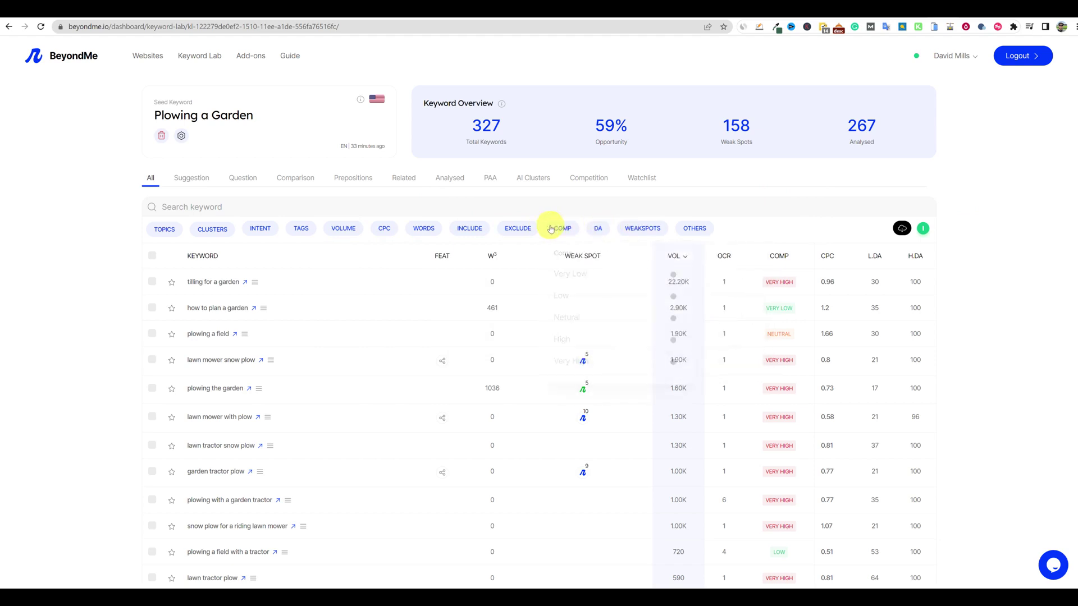
mouse_move(523, 234)
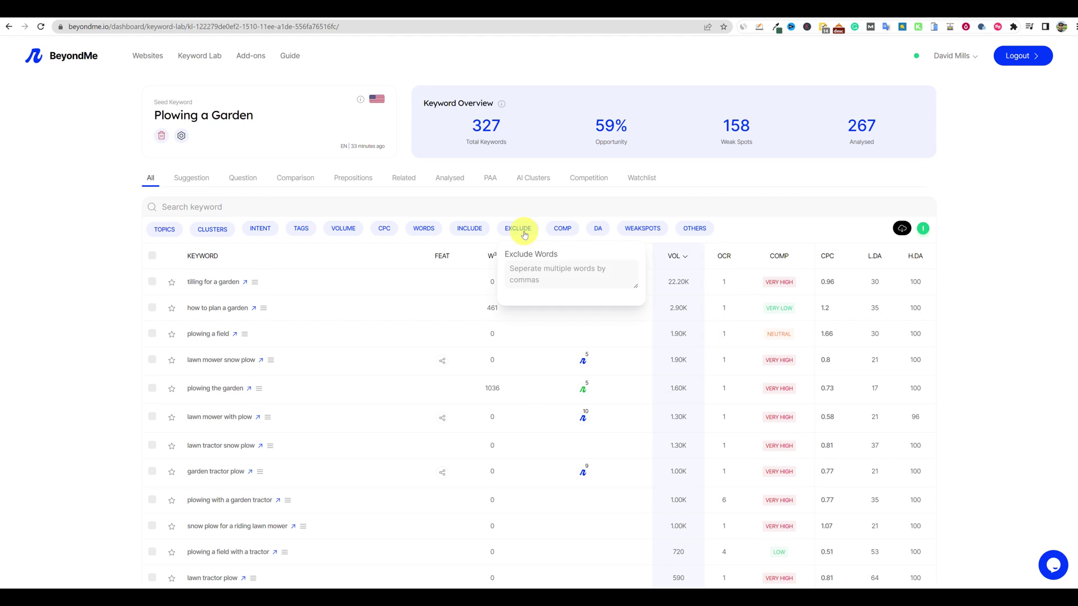
mouse_move(473, 232)
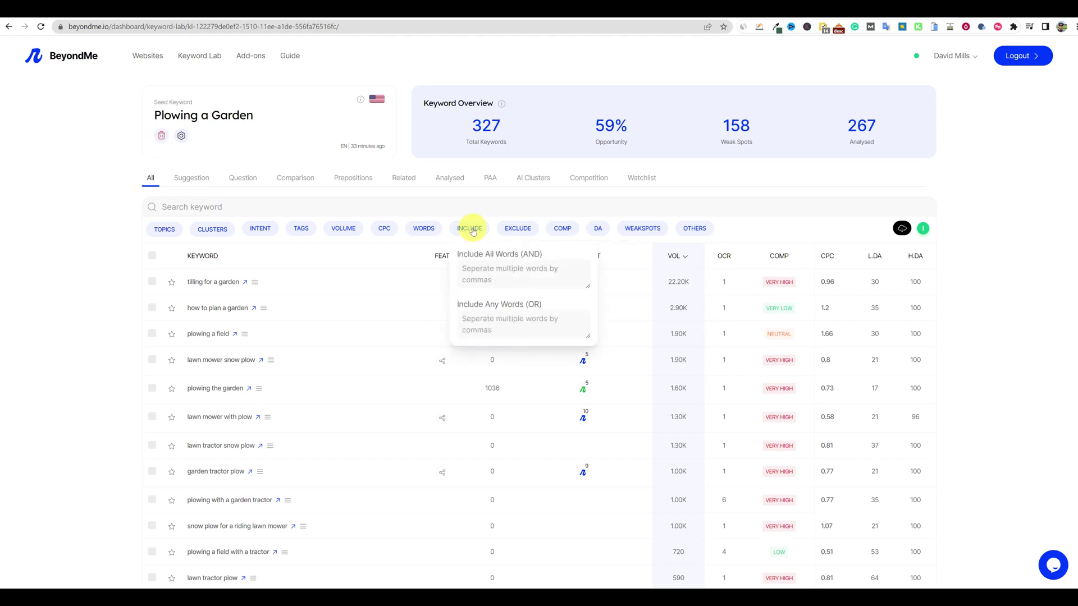
mouse_move(423, 229)
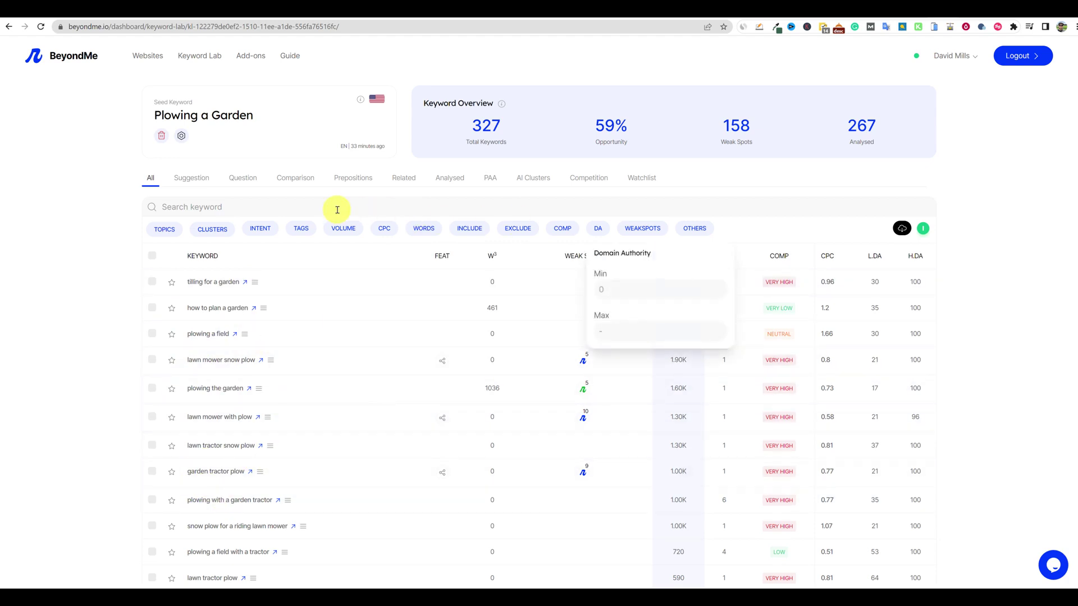
Check the VOLUME filter and row-selection options, then bring up the WEAKSPOTS filter choices.
click(343, 227)
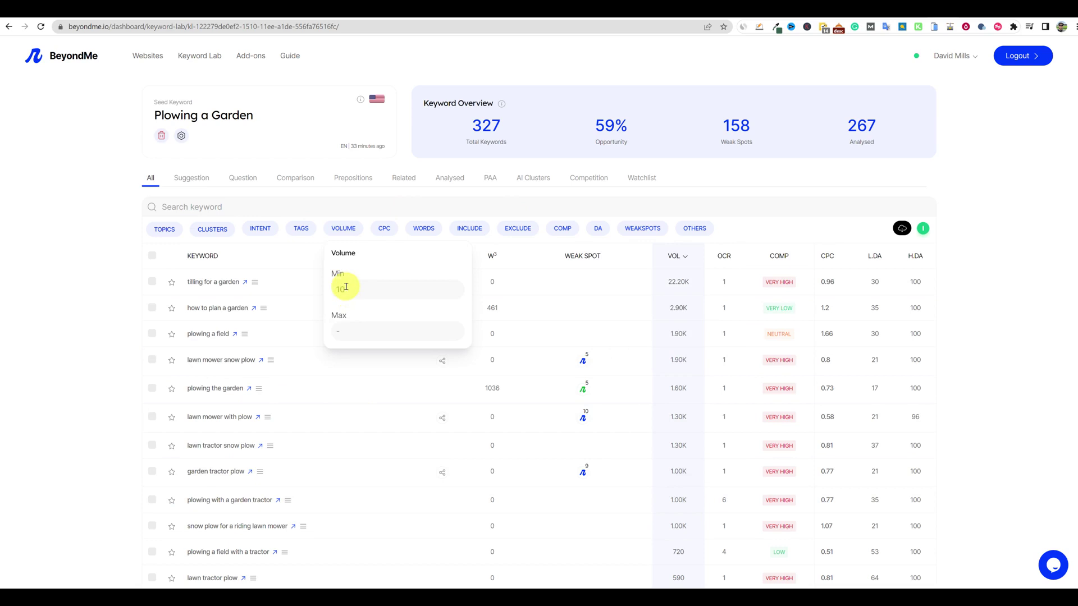
click(129, 156)
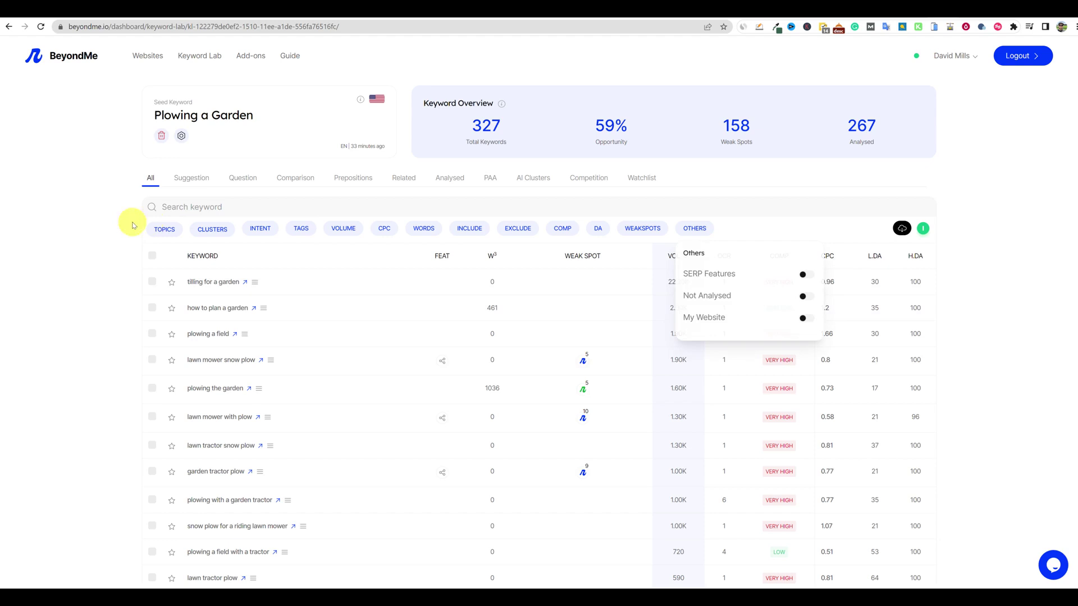
click(152, 256)
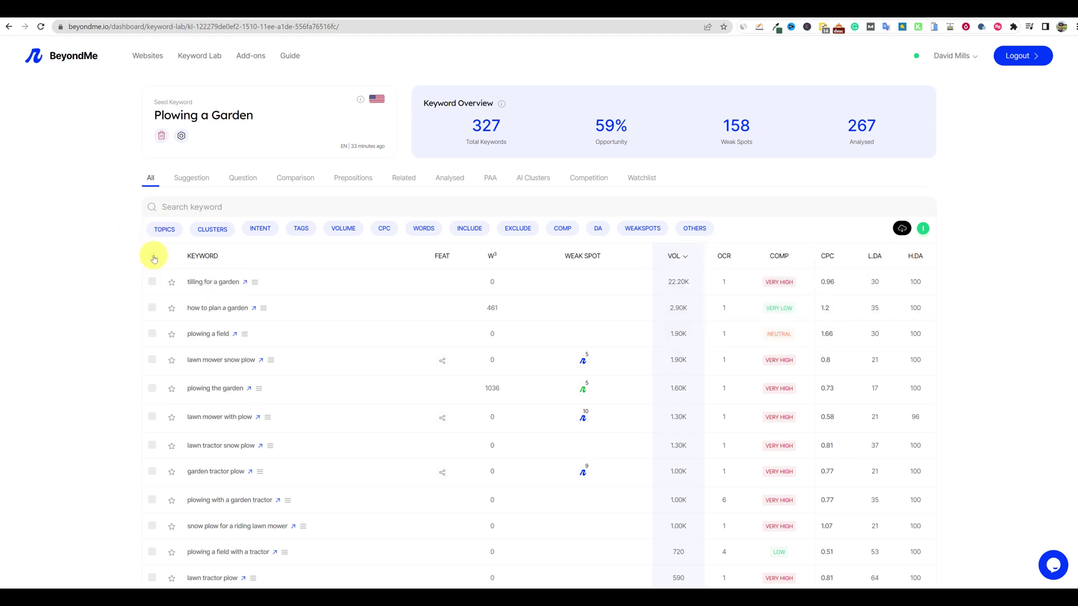
click(153, 259)
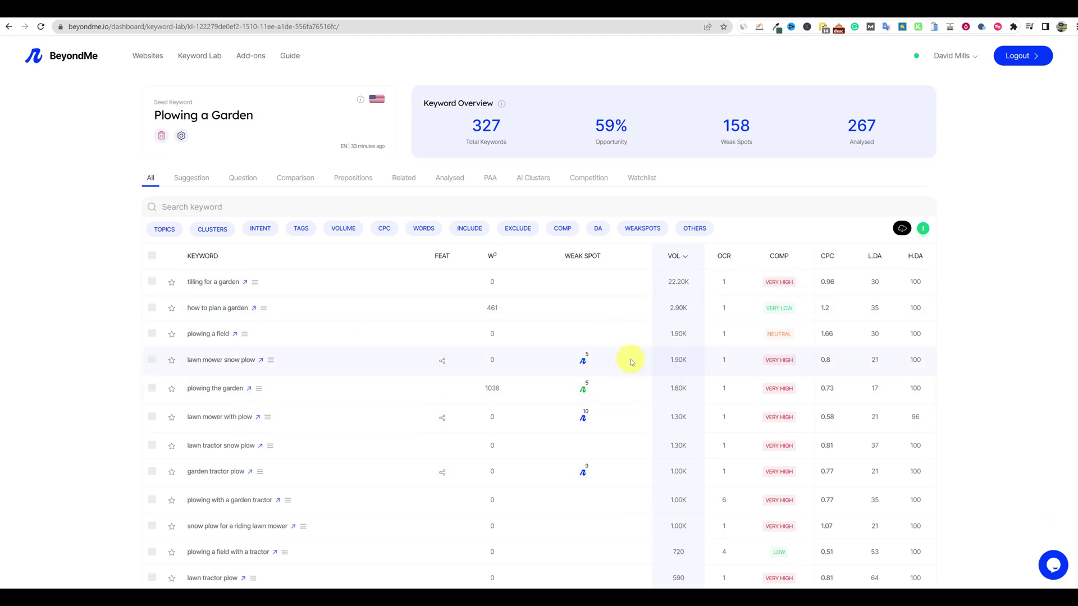
click(639, 232)
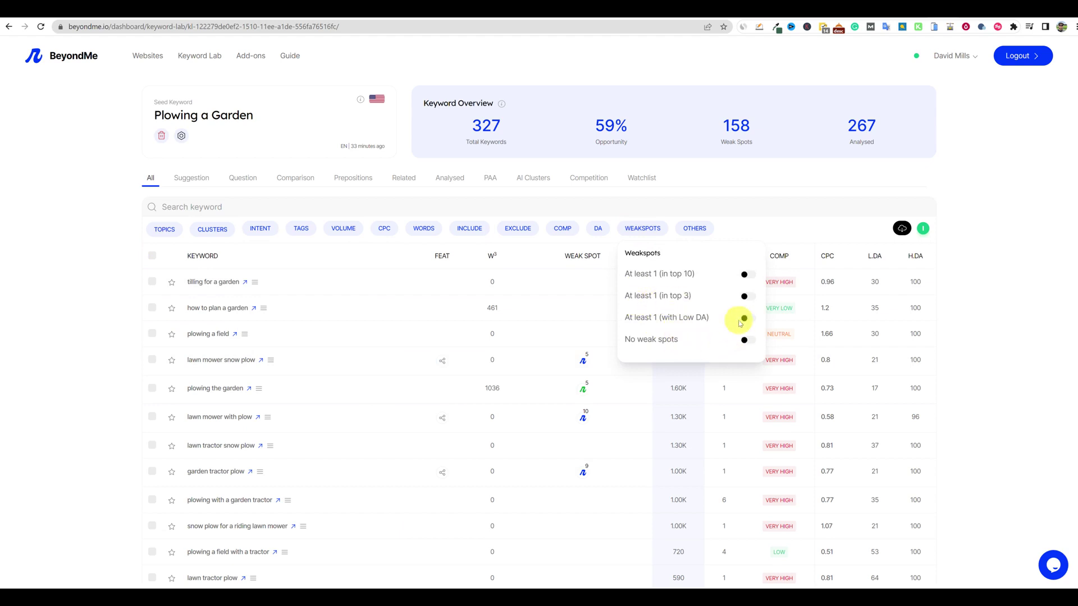
Filter Plowing a Garden to keywords with 'At least 1 (in top 3)' weak spot and scroll the results.
click(746, 297)
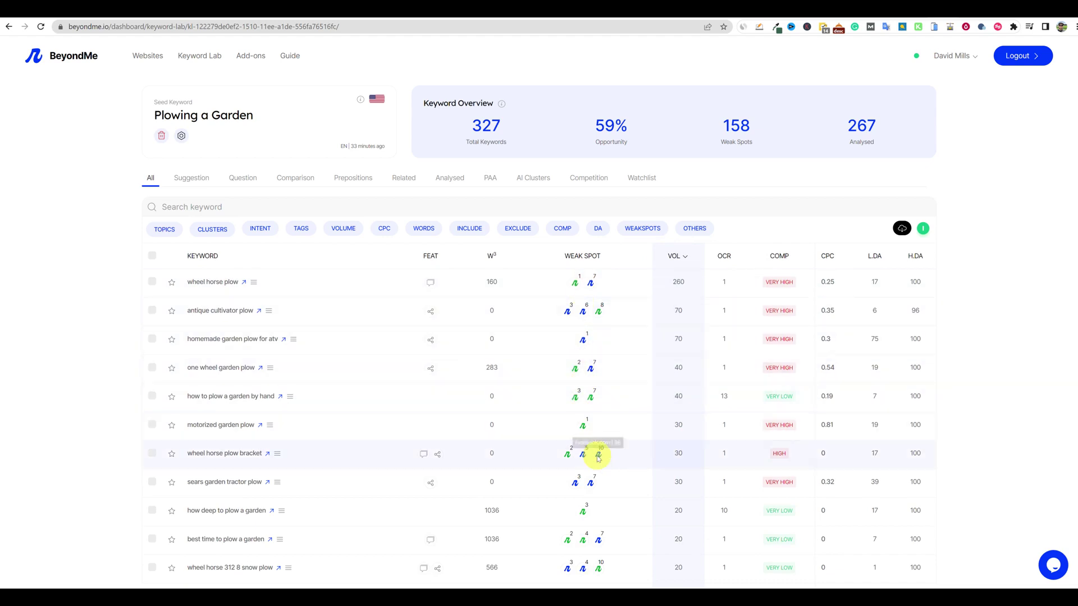
scroll(601, 397, down, 4)
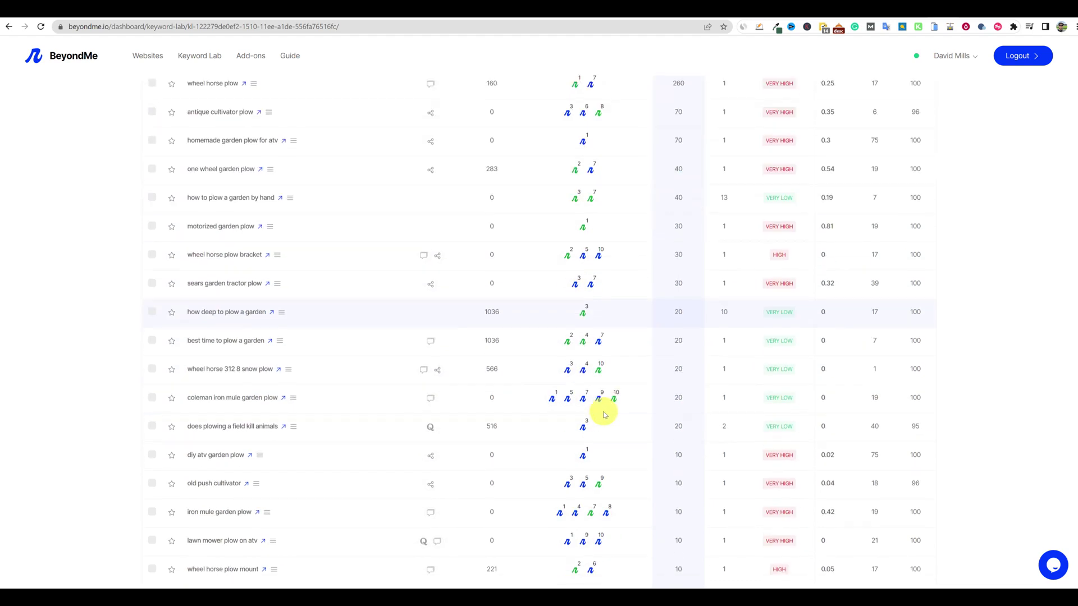
mouse_move(554, 404)
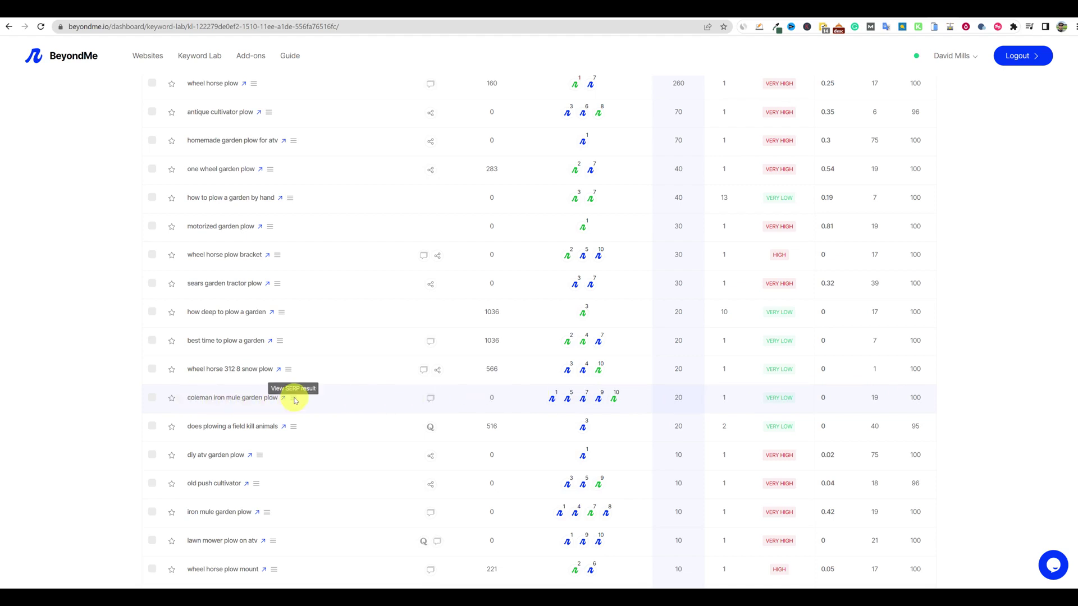
click(285, 398)
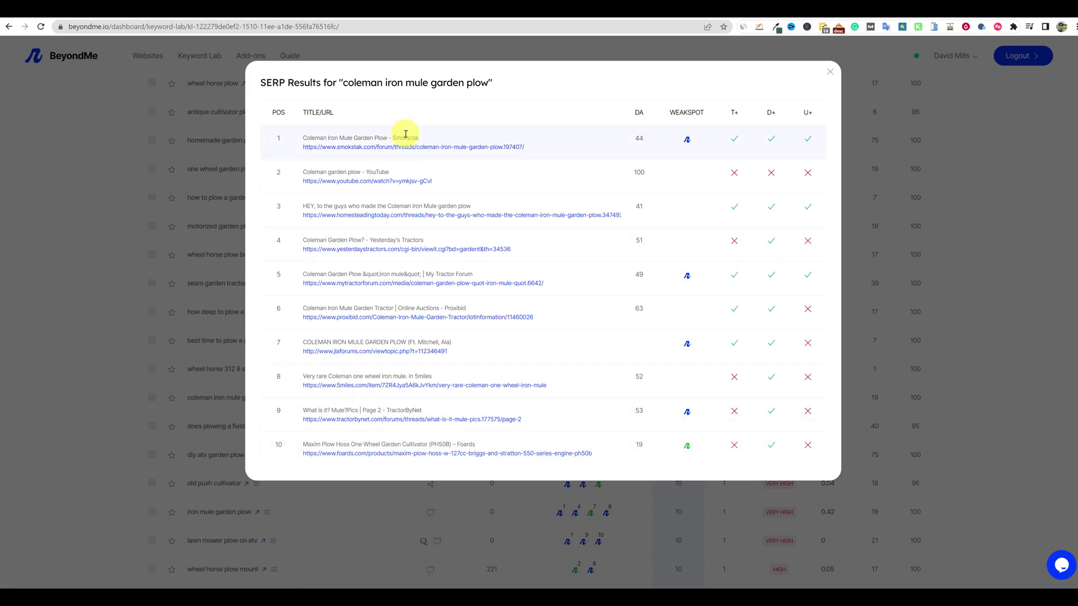
click(830, 73)
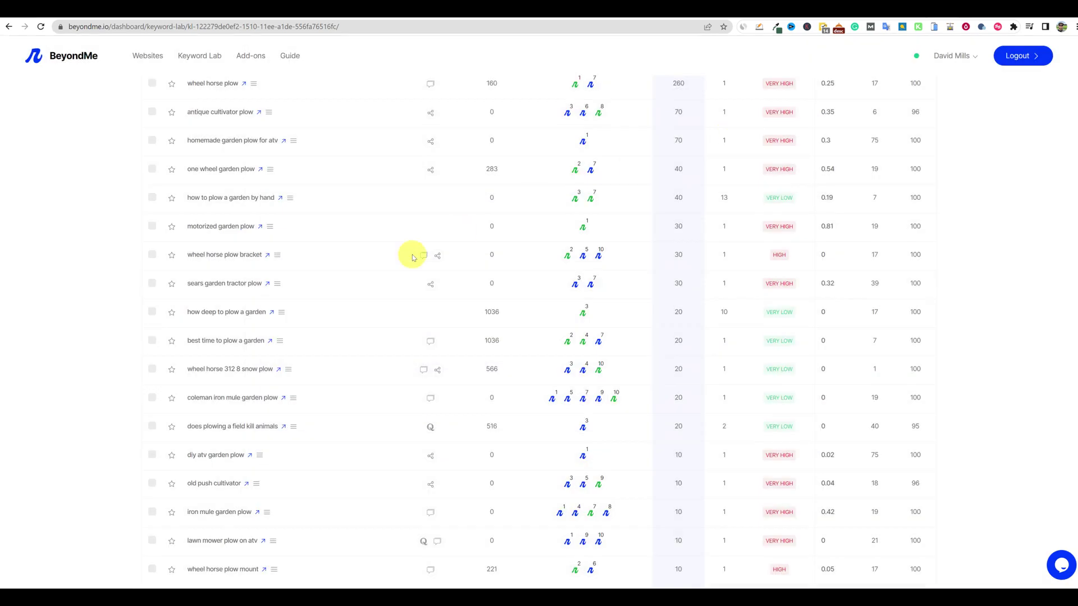
scroll(373, 284, down, 10)
scroll(336, 326, up, 3)
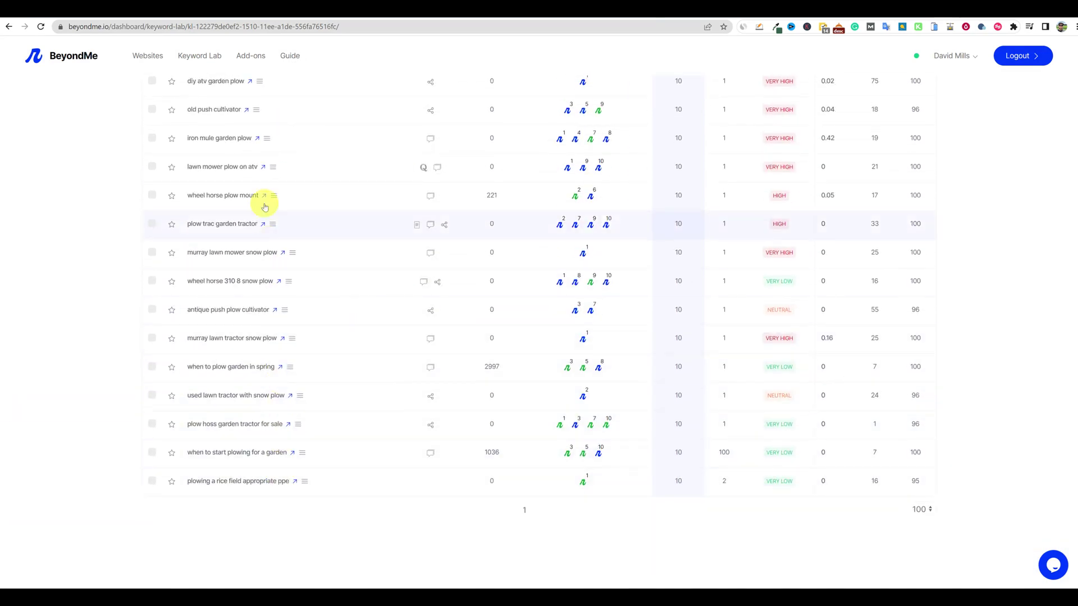
scroll(261, 179, up, 3)
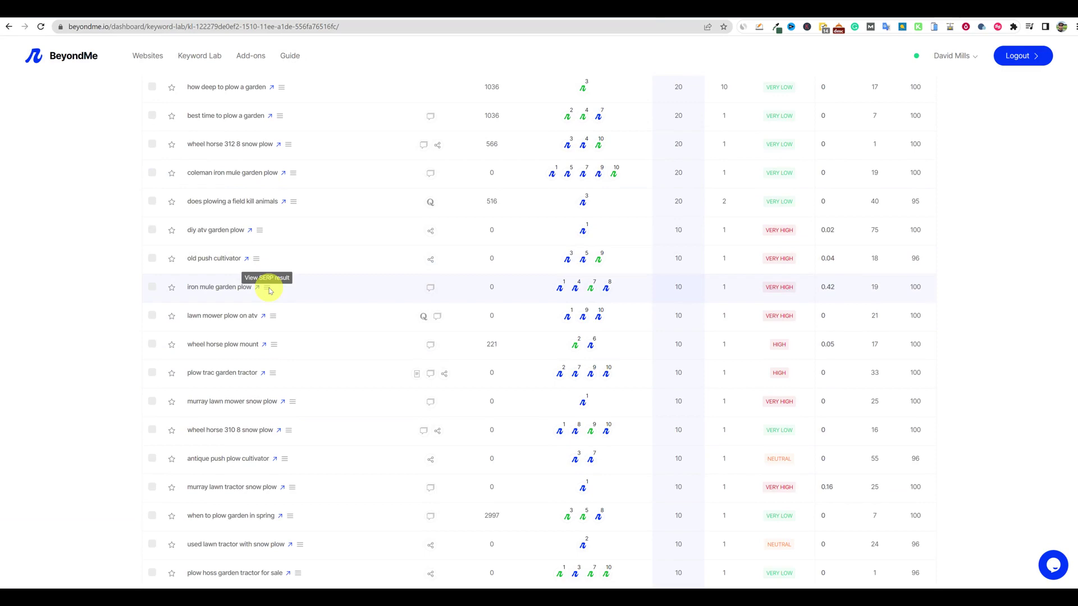
scroll(269, 290, down, 3)
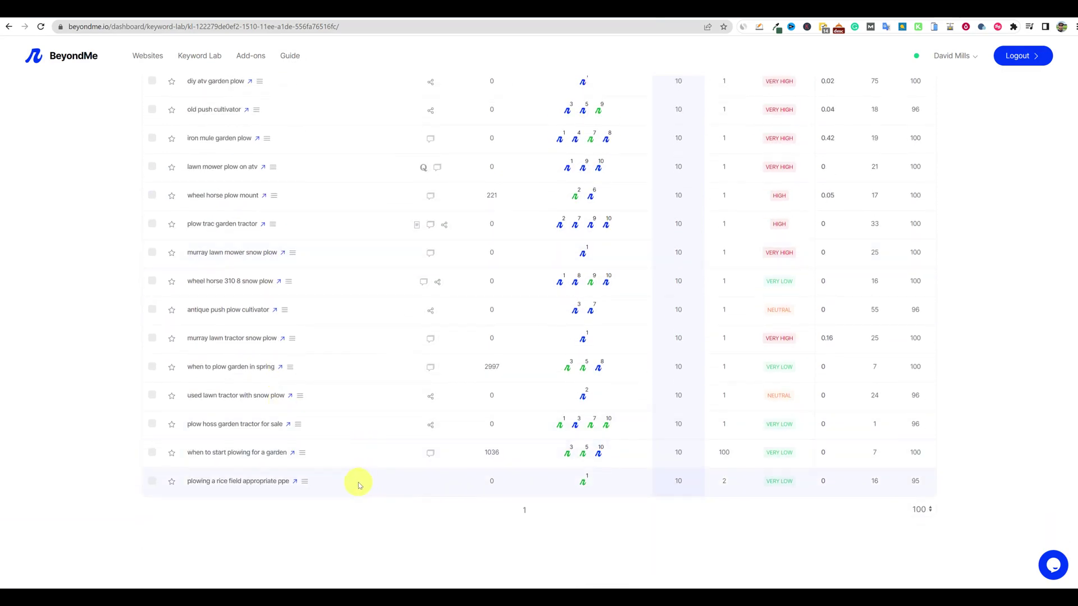
scroll(356, 478, up, 4)
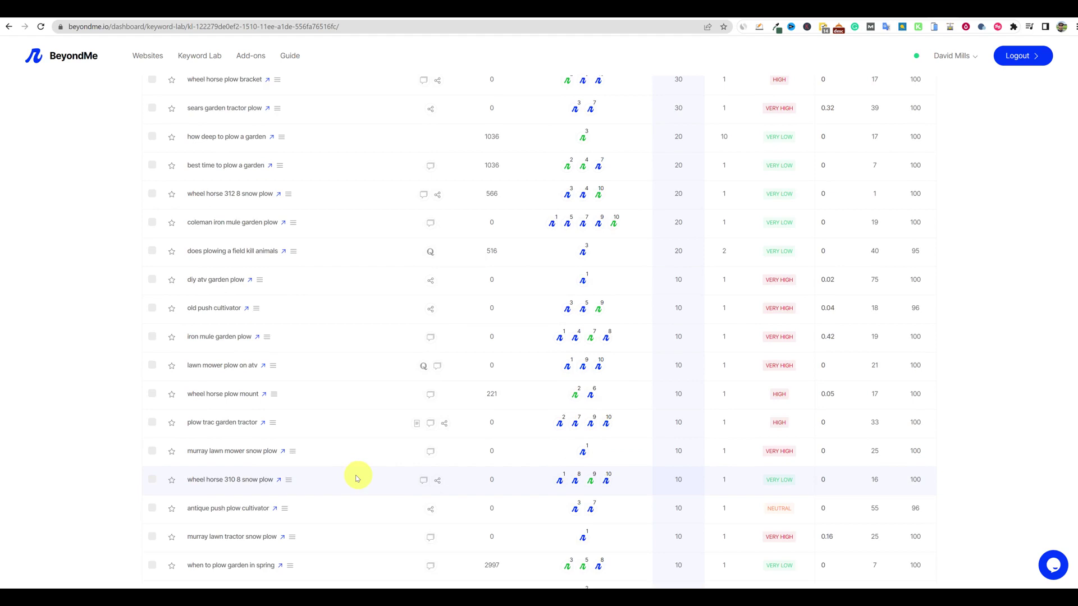
scroll(356, 478, up, 2)
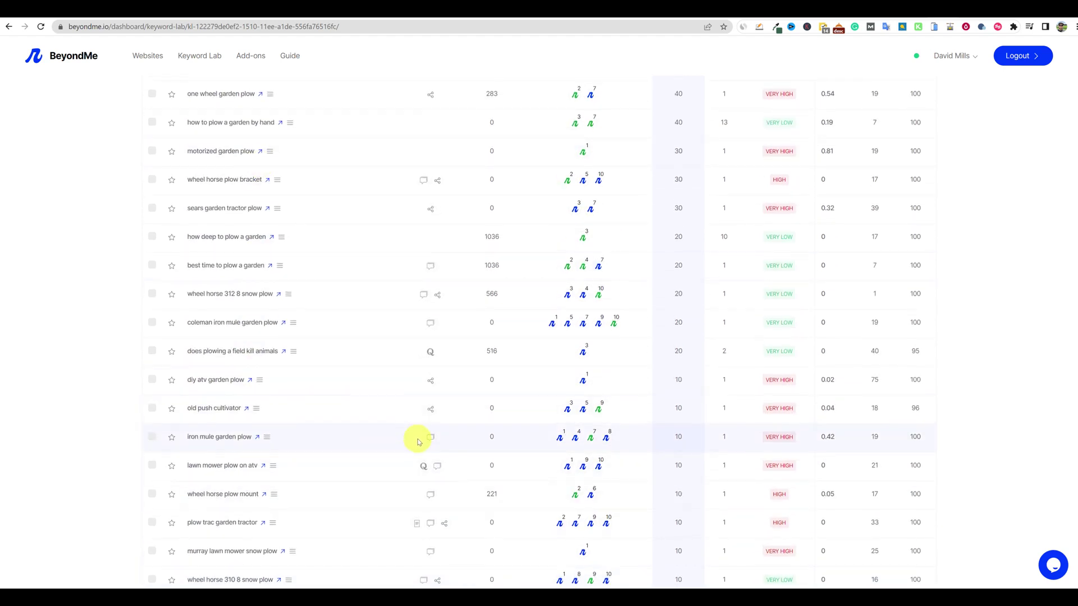
scroll(418, 443, up, 4)
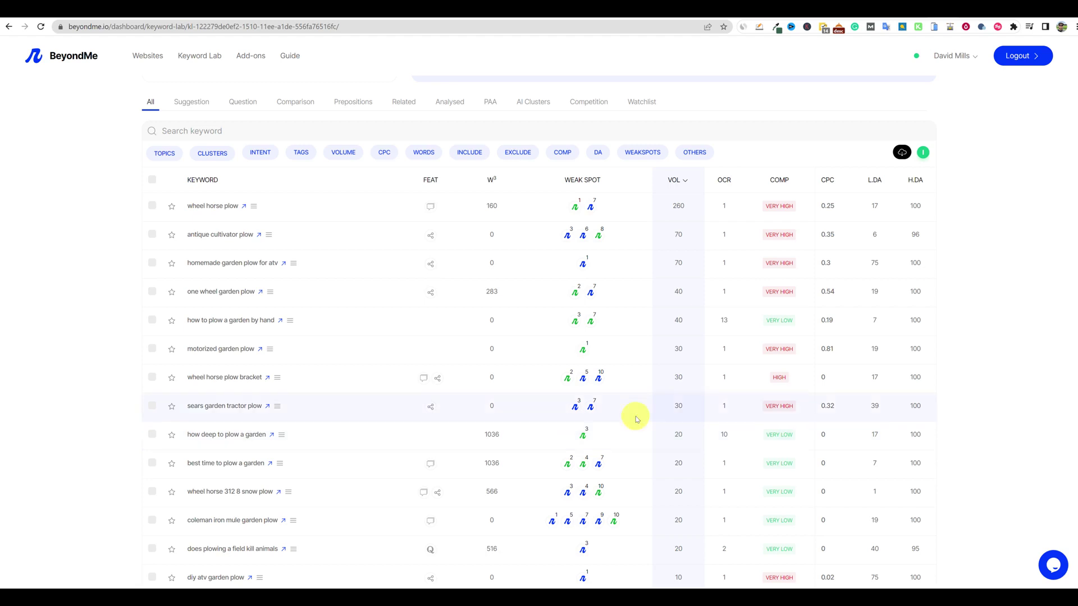
scroll(634, 418, up, 1)
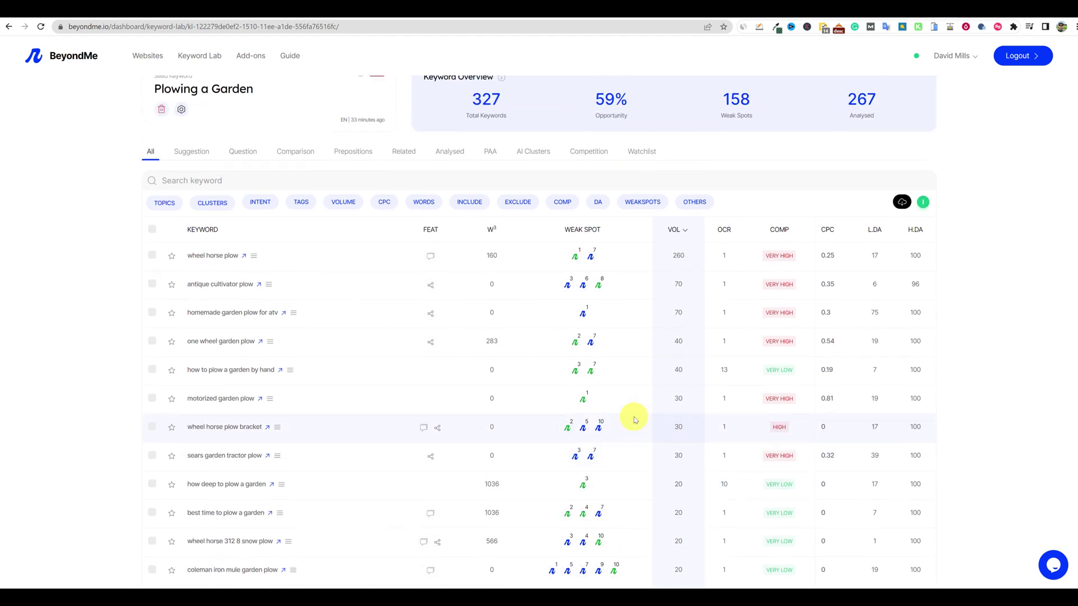
scroll(634, 418, up, 1)
click(469, 228)
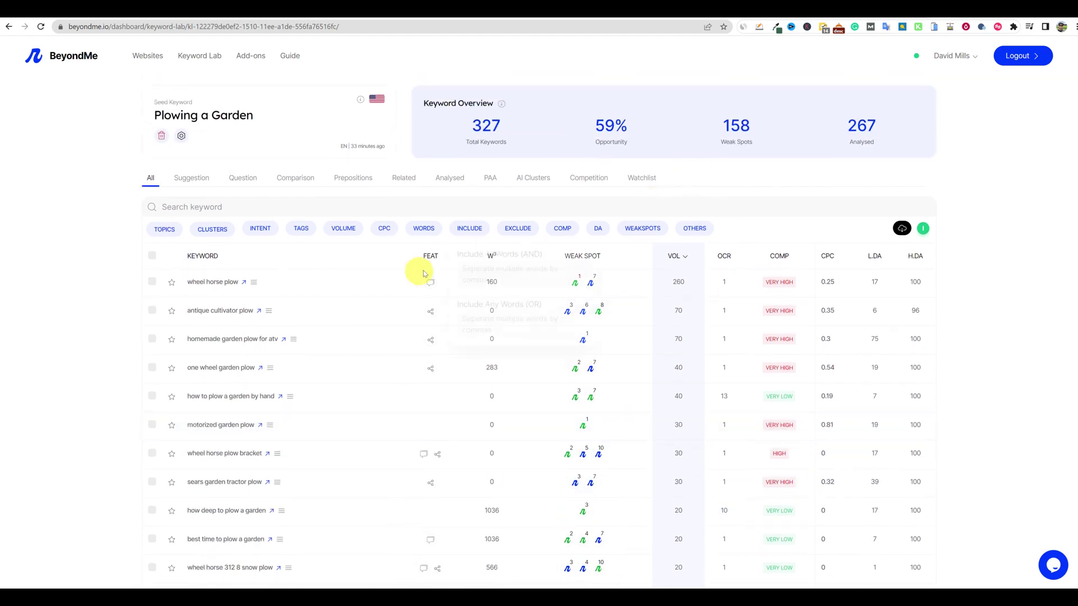
click(176, 263)
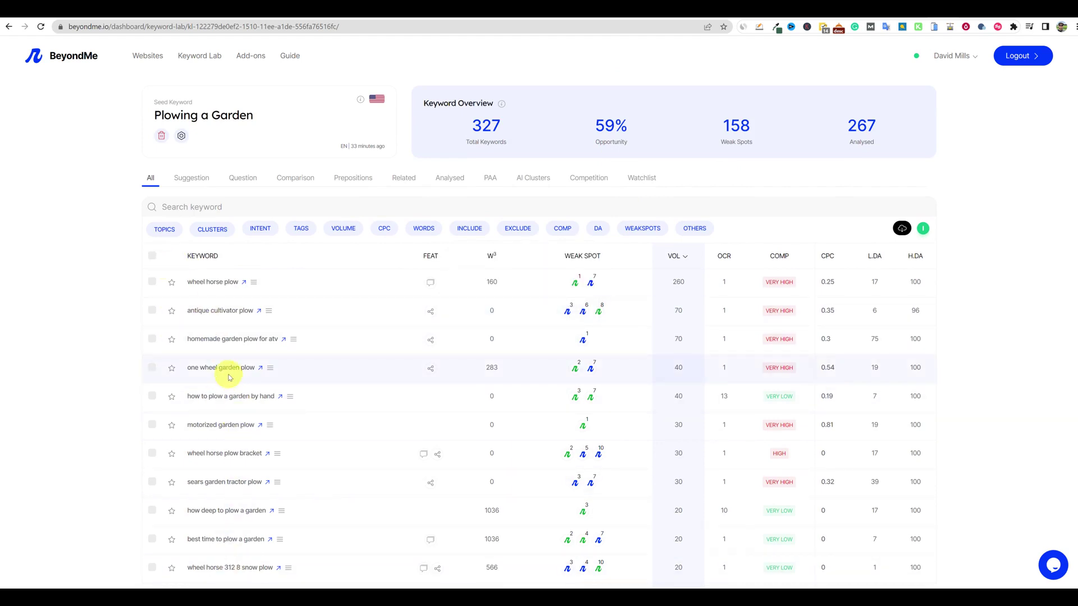